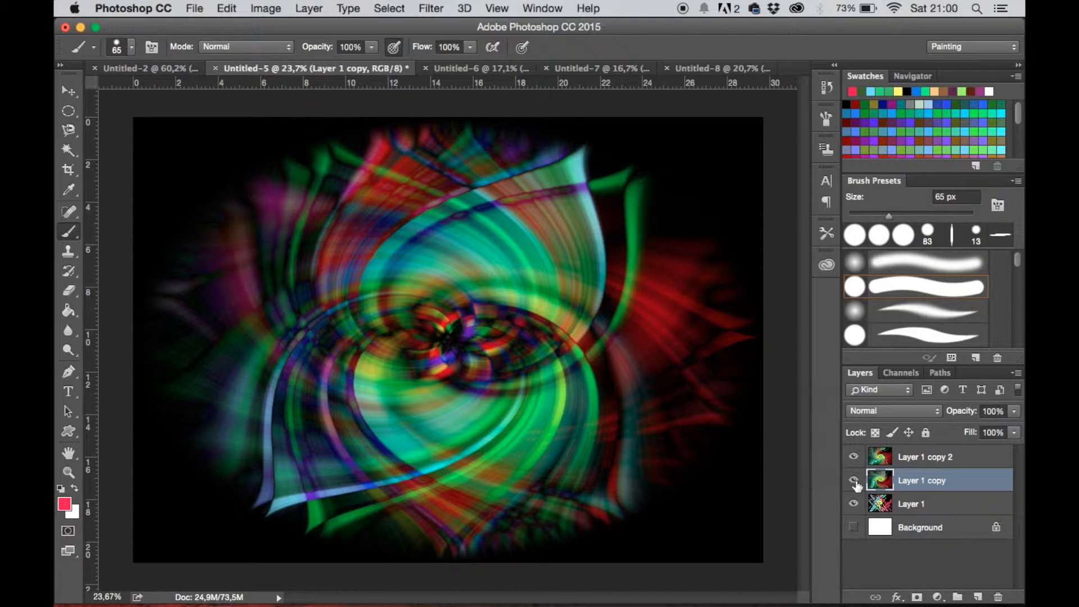
# Create a new A4 document at 300 pixels/inch in RGB with a white background, and duplicate its background layer.
pyautogui.press('super+n')
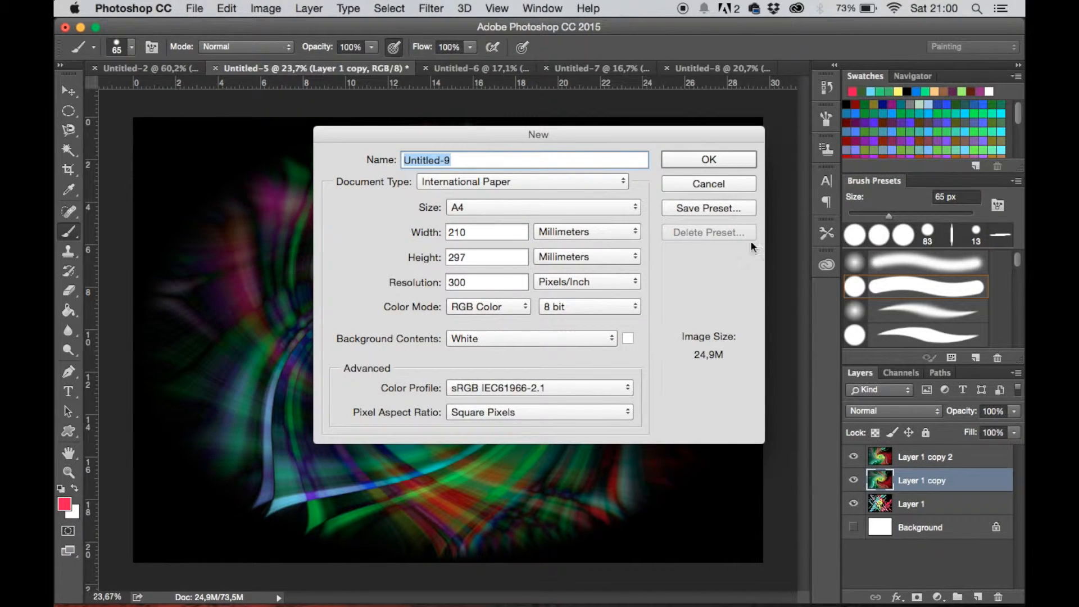
pyautogui.click(699, 164)
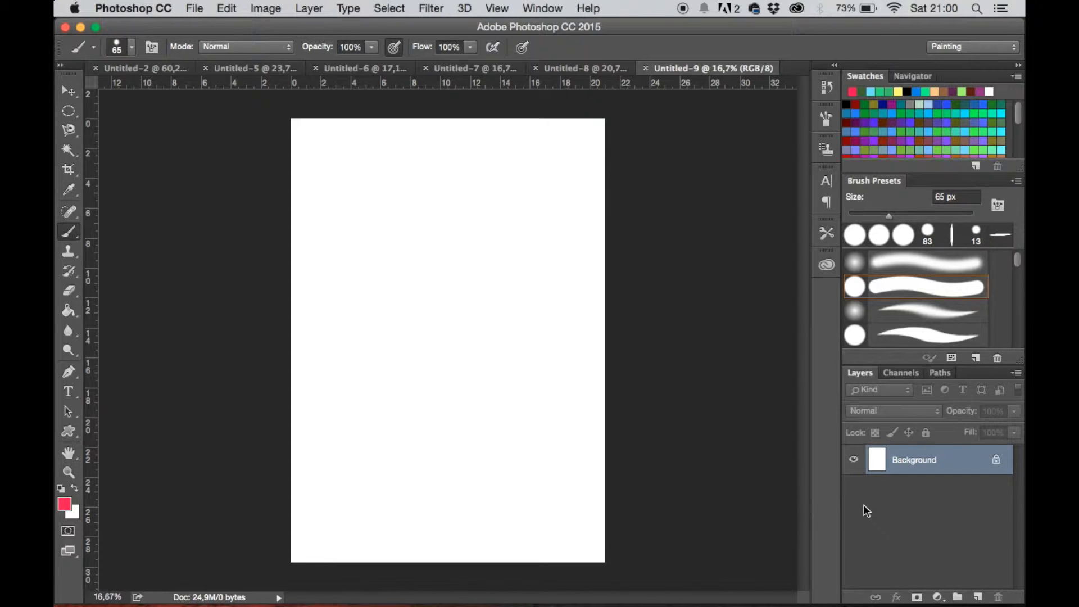
pyautogui.press('super+j')
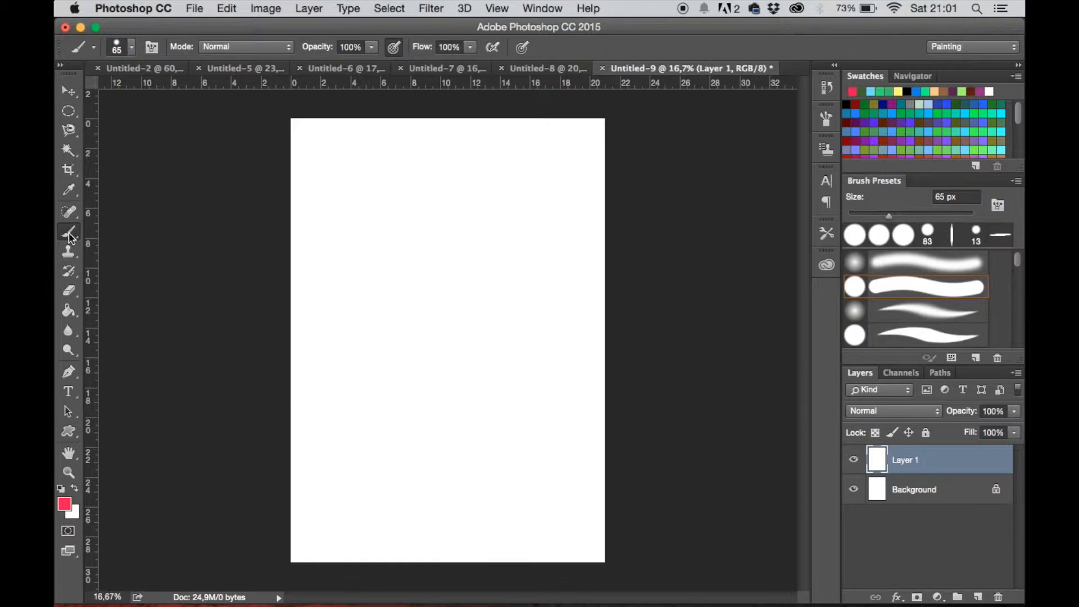
# Reset the colours to the default black and white and fill Layer 1 with black using the Paint Bucket.
pyautogui.click(61, 490)
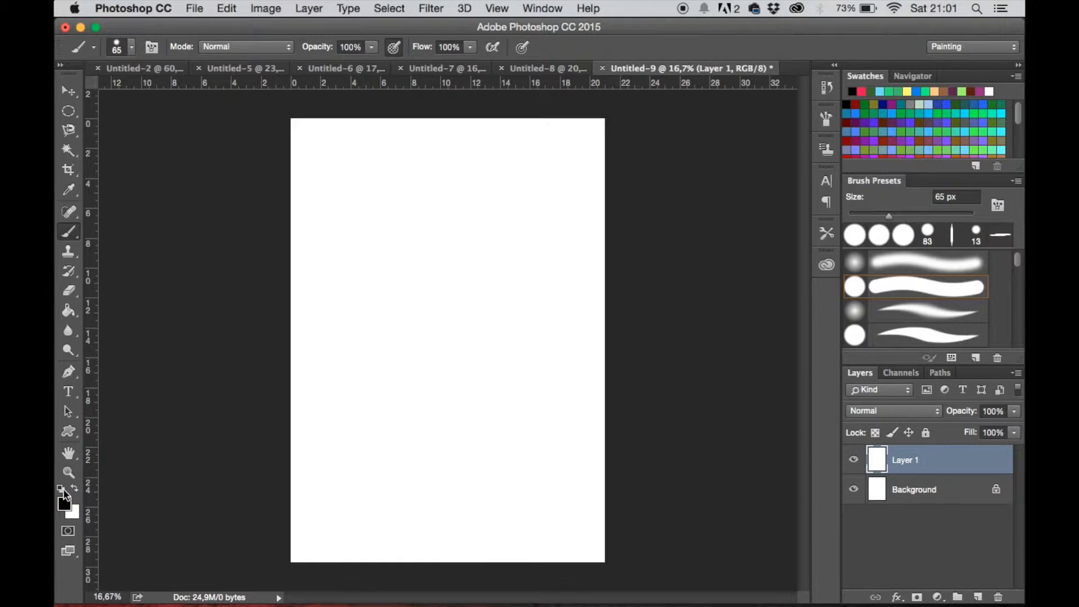
pyautogui.click(68, 310)
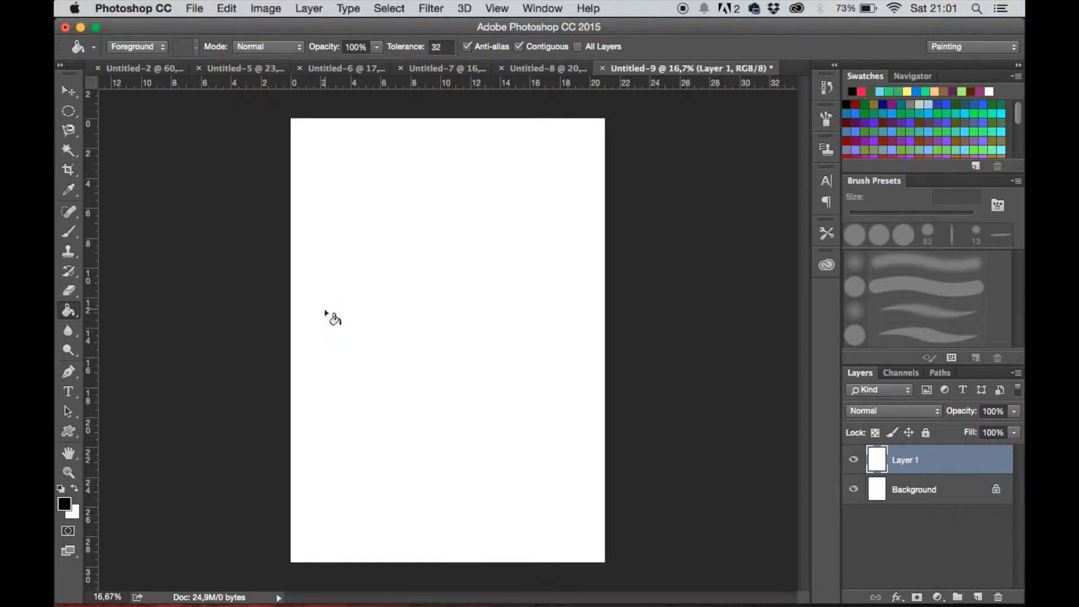
pyautogui.click(326, 313)
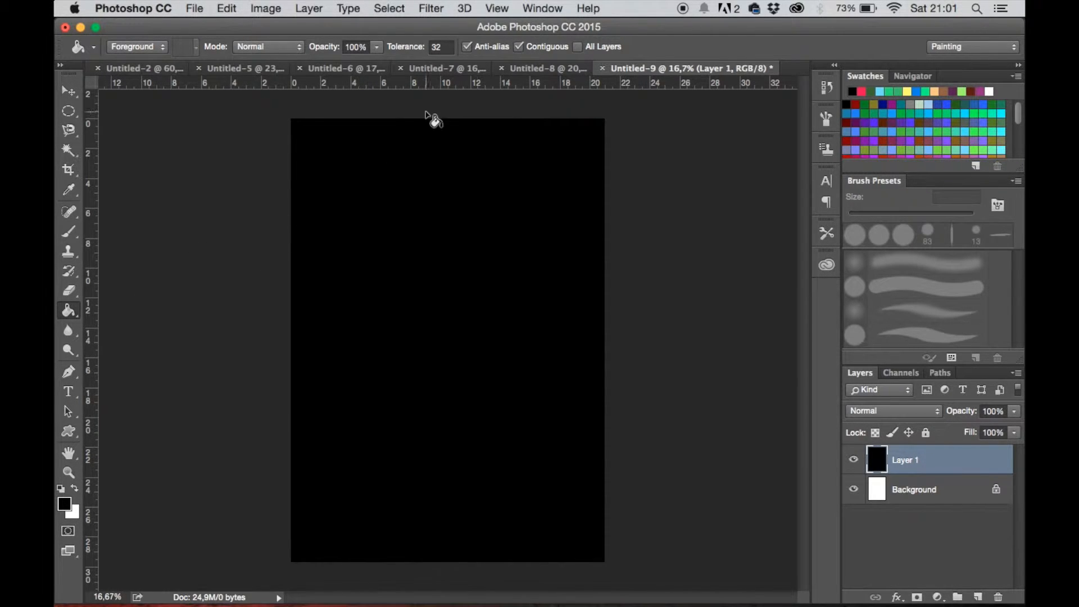
# Paint a solid yellow blob in the middle of the black canvas with the 65 px brush.
pyautogui.click(68, 231)
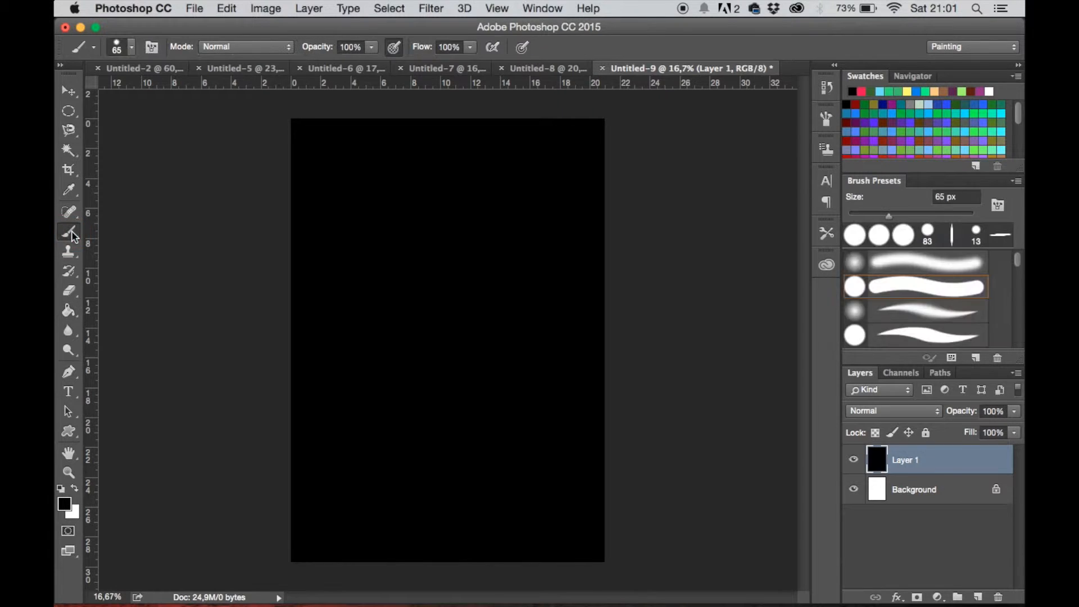
pyautogui.click(909, 91)
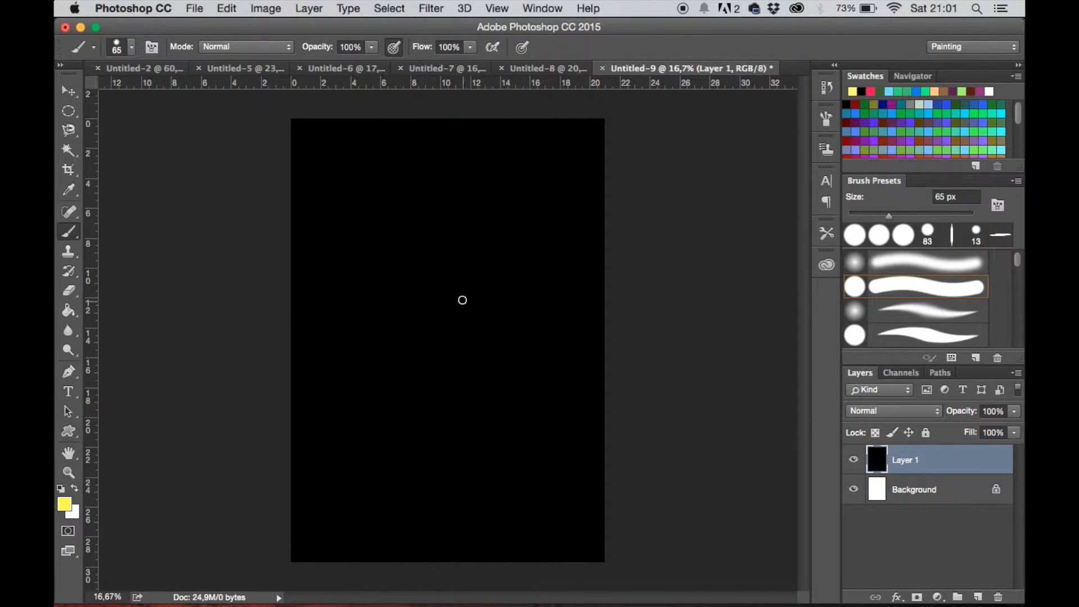
pyautogui.moveTo(463, 298)
pyautogui.mouseDown()
pyautogui.moveTo(441, 289)
pyautogui.moveTo(457, 331)
pyautogui.moveTo(444, 295)
pyautogui.moveTo(449, 354)
pyautogui.moveTo(418, 348)
pyautogui.moveTo(430, 328)
pyautogui.moveTo(441, 345)
pyautogui.moveTo(399, 313)
pyautogui.moveTo(448, 361)
pyautogui.moveTo(478, 315)
pyautogui.mouseUp()
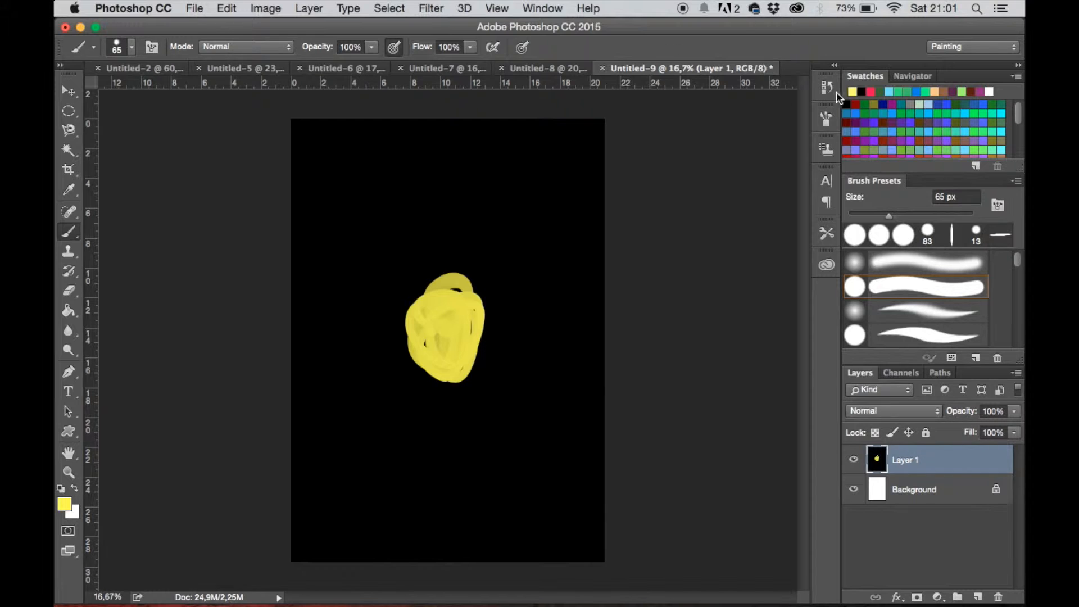
# Paint dark green curved brush strokes fanning out from the base of the yellow blob to both lower corners of the canvas.
pyautogui.click(873, 105)
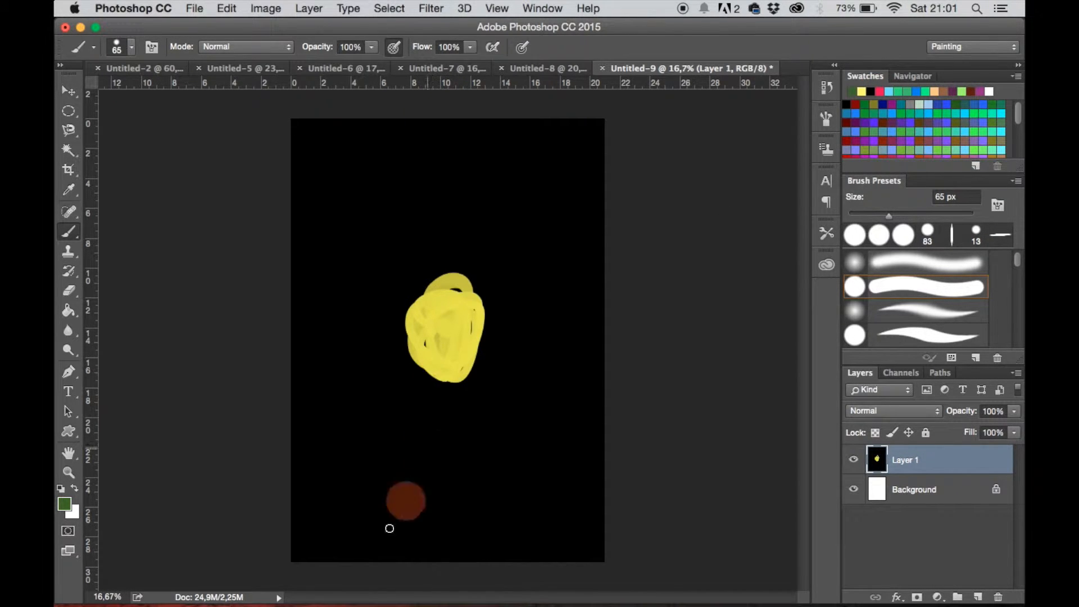
pyautogui.moveTo(438, 366)
pyautogui.mouseDown()
pyautogui.moveTo(358, 561)
pyautogui.moveTo(289, 539)
pyautogui.mouseUp()
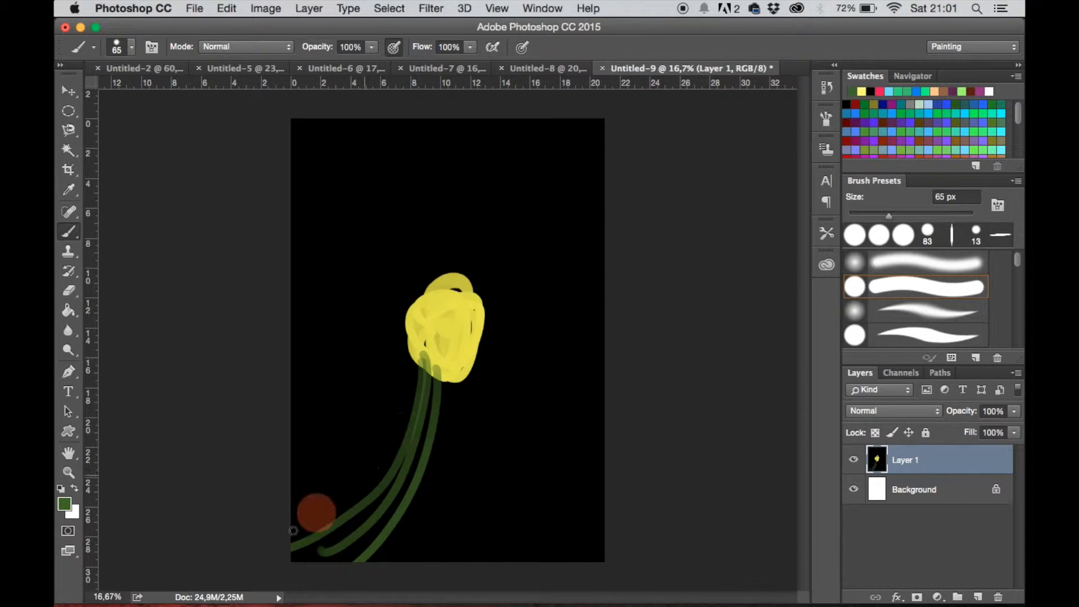
pyautogui.moveTo(421, 370)
pyautogui.mouseDown()
pyautogui.moveTo(291, 531)
pyautogui.moveTo(534, 501)
pyautogui.moveTo(598, 537)
pyautogui.mouseUp()
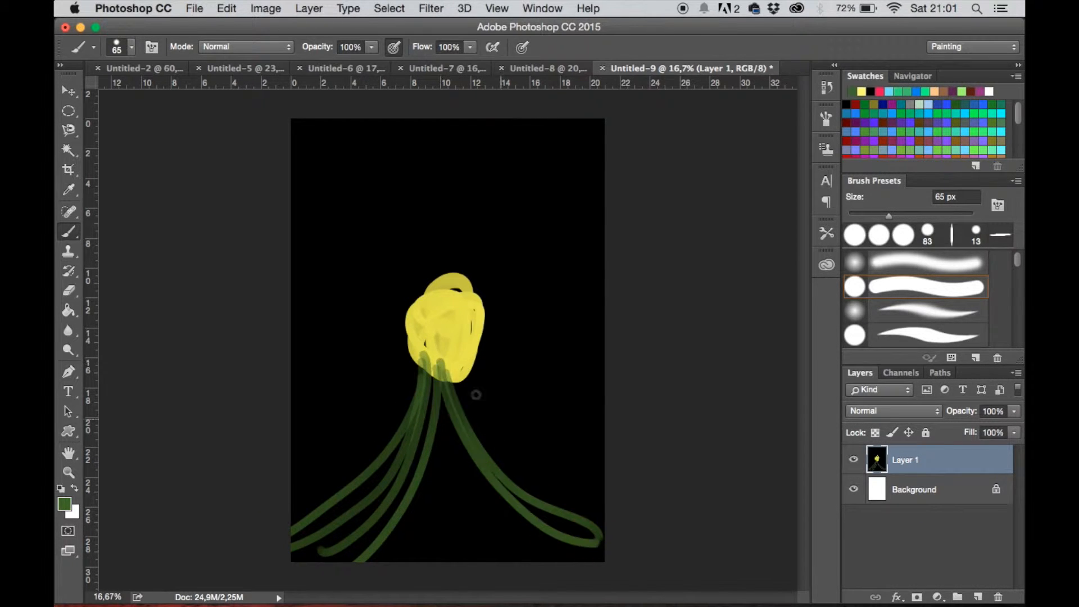
pyautogui.moveTo(453, 353); pyautogui.dragTo(639, 514)
pyautogui.moveTo(428, 340); pyautogui.dragTo(626, 530)
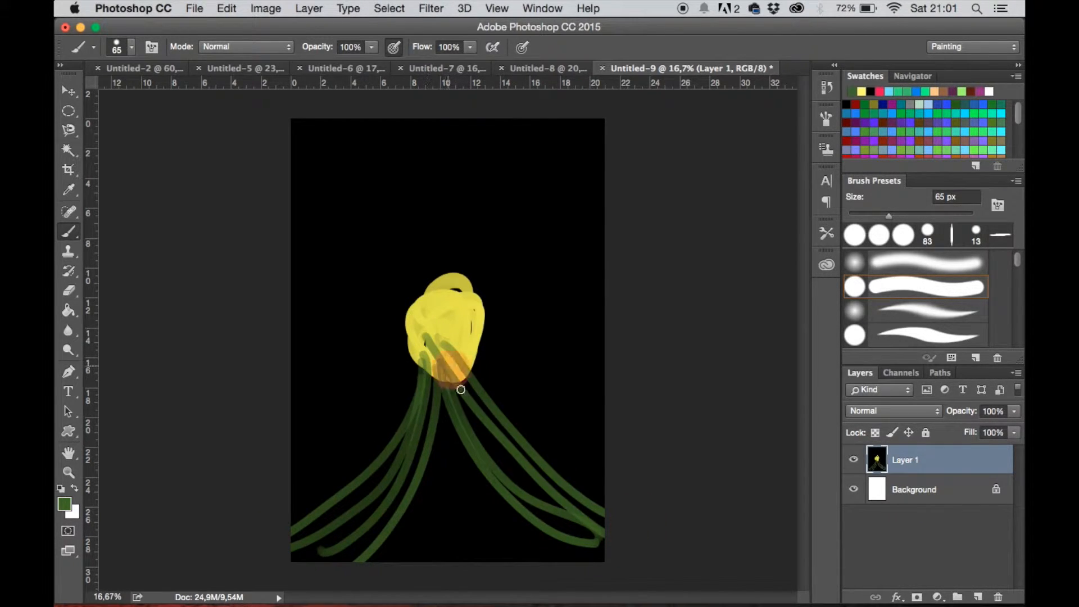
pyautogui.moveTo(447, 363); pyautogui.dragTo(624, 568)
pyautogui.moveTo(422, 388)
pyautogui.mouseDown()
pyautogui.moveTo(409, 455)
pyautogui.moveTo(284, 565)
pyautogui.mouseUp()
pyautogui.moveTo(427, 360); pyautogui.dragTo(253, 513)
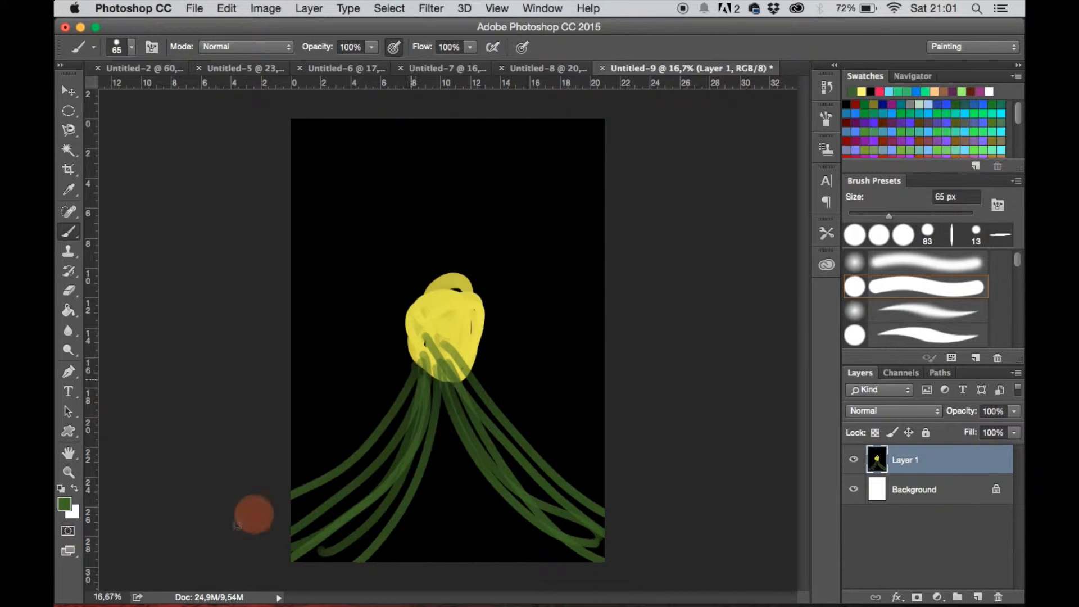
# Paint bright green diagonal brush strokes across both upper corners of the canvas.
pyautogui.click(903, 90)
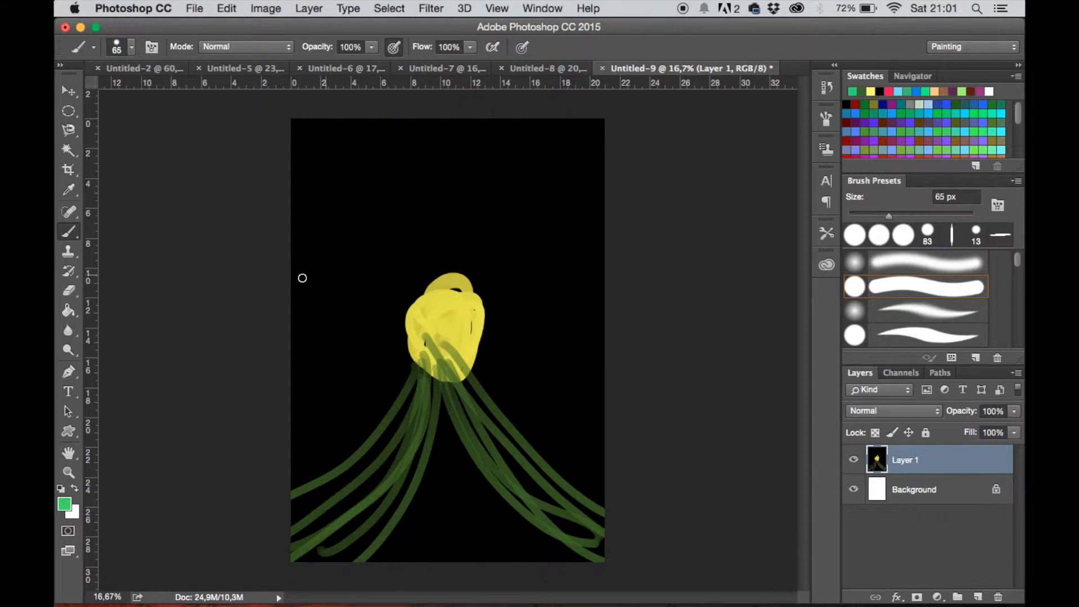
pyautogui.moveTo(388, 96)
pyautogui.mouseDown()
pyautogui.moveTo(337, 187)
pyautogui.moveTo(248, 224)
pyautogui.mouseUp()
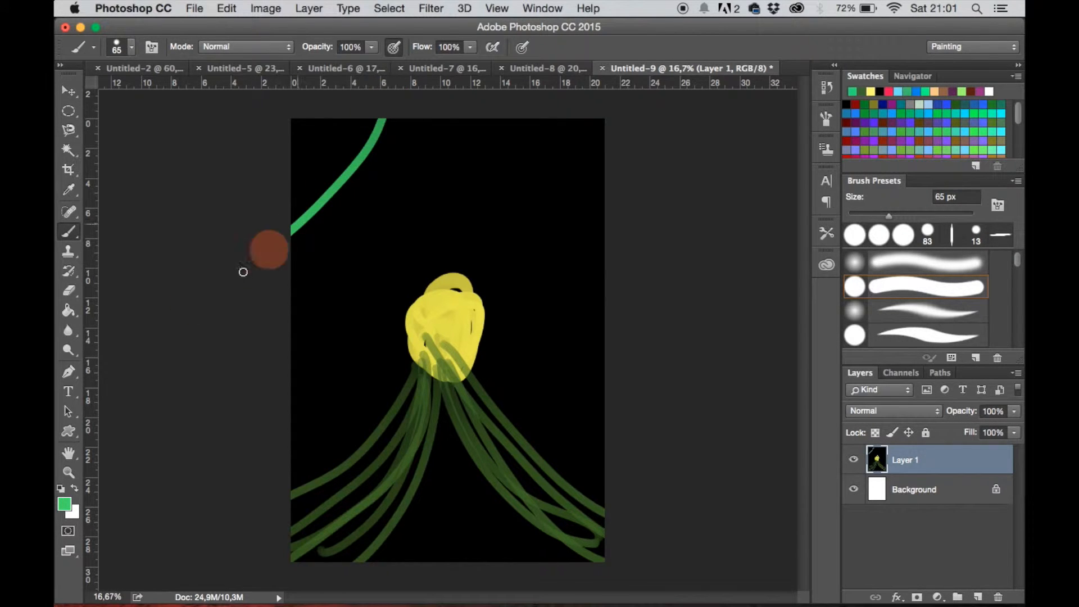
pyautogui.moveTo(529, 117); pyautogui.dragTo(621, 225)
pyautogui.moveTo(487, 86); pyautogui.dragTo(629, 258)
pyautogui.moveTo(500, 104)
pyautogui.mouseDown()
pyautogui.moveTo(636, 261)
pyautogui.moveTo(619, 82)
pyautogui.mouseUp()
pyautogui.moveTo(520, 120); pyautogui.dragTo(646, 277)
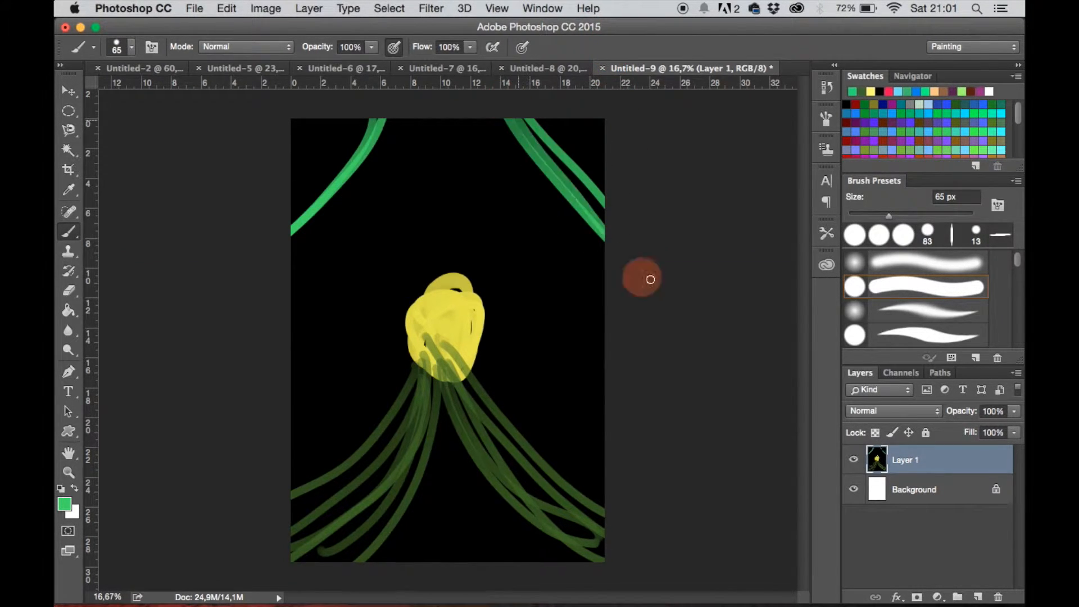
# Paint pinkish-red brush strokes from the top centre of the canvas down to both side edges.
pyautogui.click(888, 91)
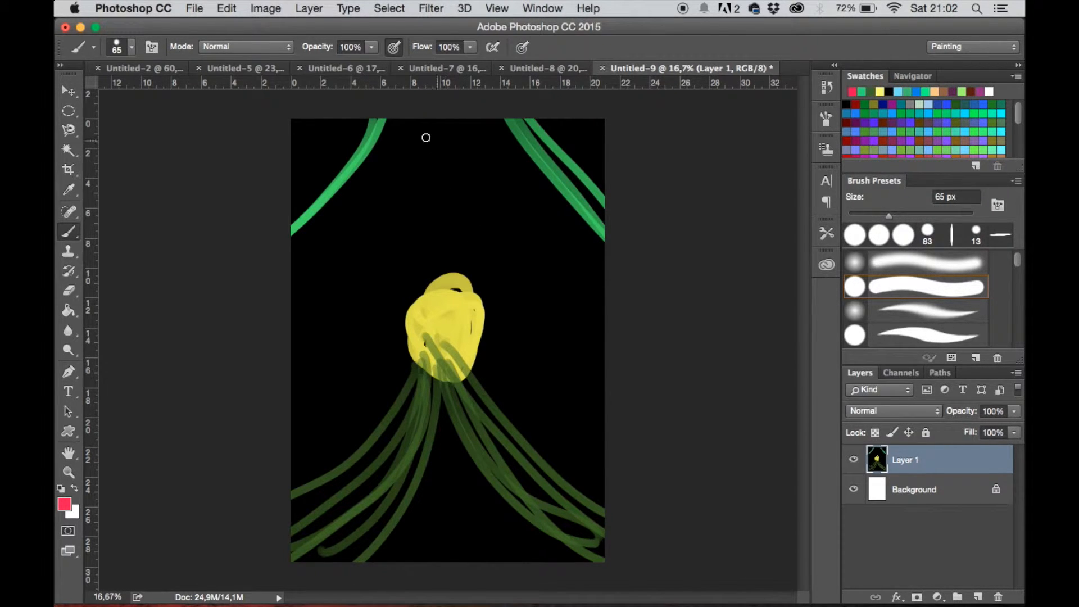
pyautogui.moveTo(430, 118)
pyautogui.mouseDown()
pyautogui.moveTo(386, 218)
pyautogui.moveTo(257, 368)
pyautogui.moveTo(390, 163)
pyautogui.moveTo(261, 345)
pyautogui.mouseUp()
pyautogui.moveTo(439, 119); pyautogui.dragTo(614, 311)
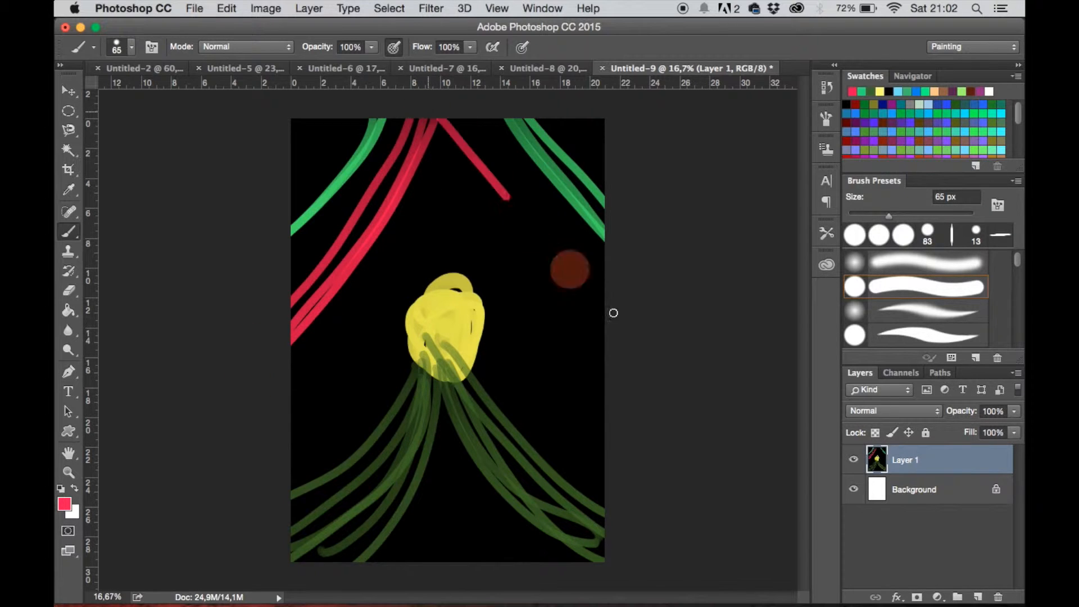
pyautogui.moveTo(468, 124); pyautogui.dragTo(636, 337)
pyautogui.moveTo(459, 139)
pyautogui.mouseDown()
pyautogui.moveTo(636, 362)
pyautogui.moveTo(637, 396)
pyautogui.mouseUp()
pyautogui.moveTo(431, 123); pyautogui.dragTo(613, 344)
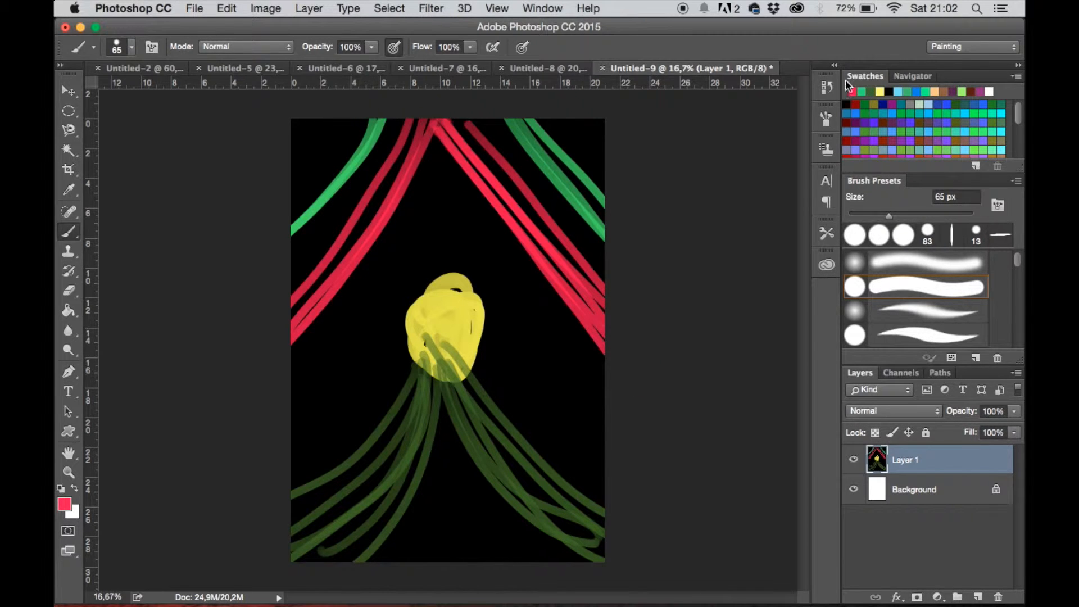
# Paint a band of light blue horizontal strokes across the full canvas width, just above the yellow blob.
pyautogui.click(899, 90)
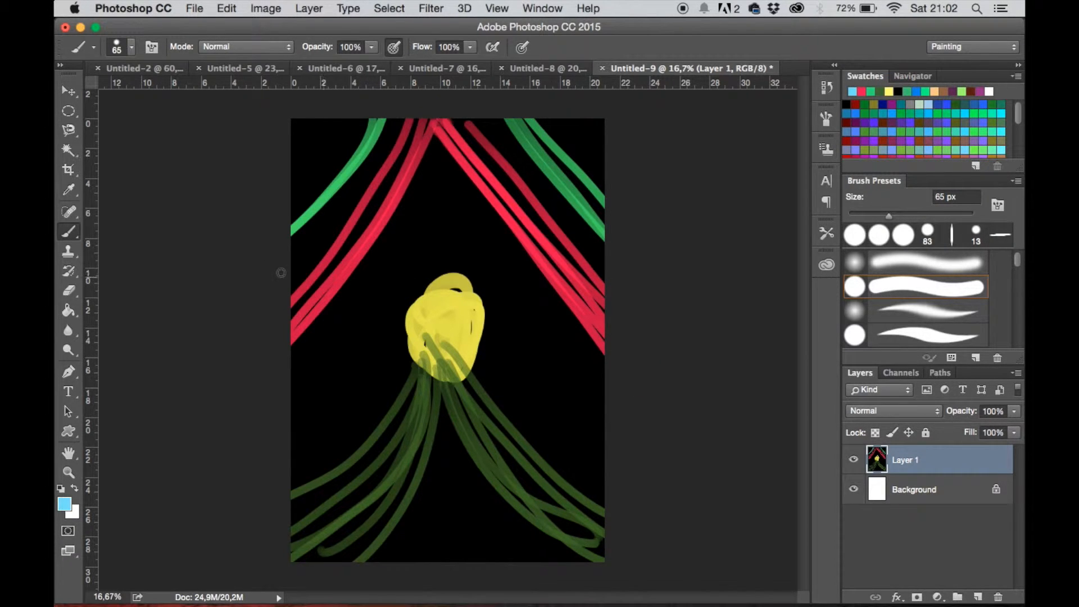
pyautogui.click(280, 257)
pyautogui.keyDown('shift'); pyautogui.click(694, 276); pyautogui.keyUp('shift')
pyautogui.moveTo(285, 288); pyautogui.dragTo(667, 285)
pyautogui.moveTo(286, 265)
pyautogui.mouseDown()
pyautogui.moveTo(667, 290)
pyautogui.moveTo(755, 263)
pyautogui.moveTo(392, 246)
pyautogui.moveTo(724, 269)
pyautogui.moveTo(398, 278)
pyautogui.moveTo(652, 282)
pyautogui.mouseUp()
pyautogui.moveTo(427, 262); pyautogui.dragTo(668, 262)
pyautogui.moveTo(260, 273); pyautogui.dragTo(589, 274)
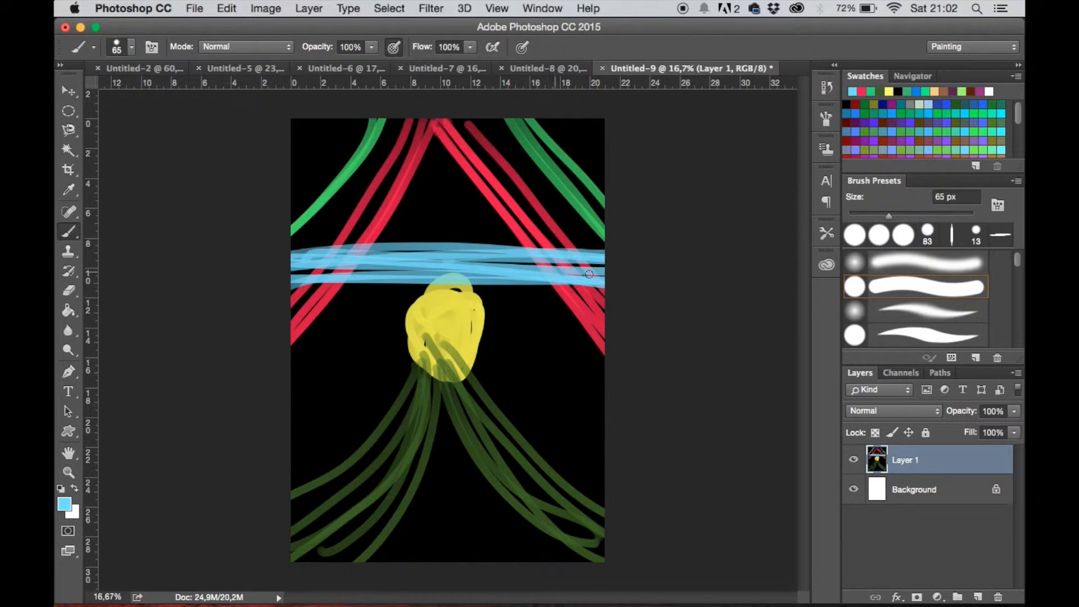
# Paint light orange diagonal strokes on both sides of the yellow blob and a small round spot above the blue band.
pyautogui.click(962, 91)
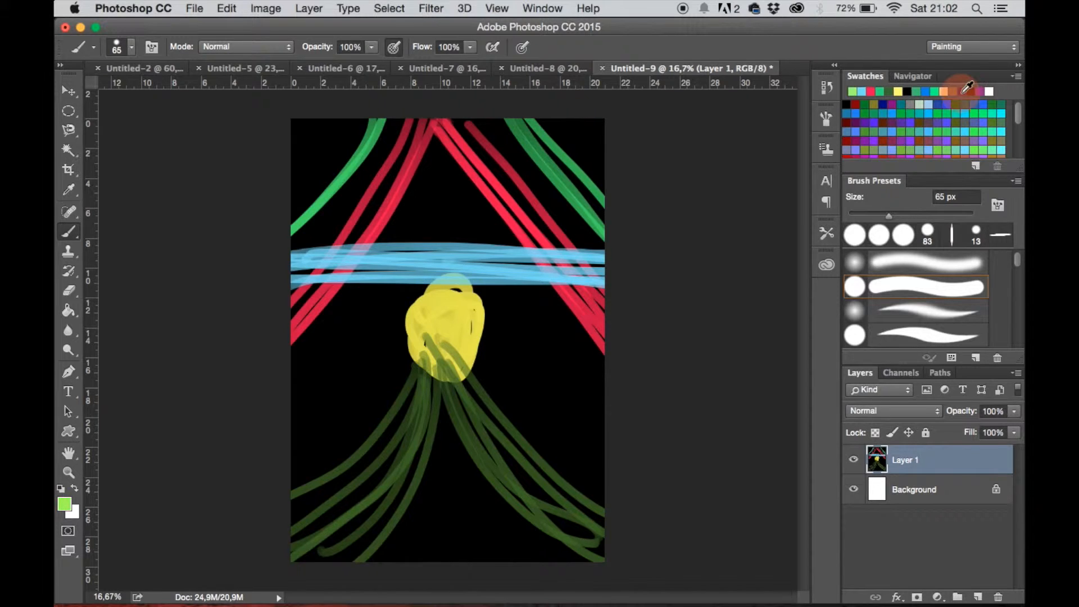
pyautogui.click(880, 90)
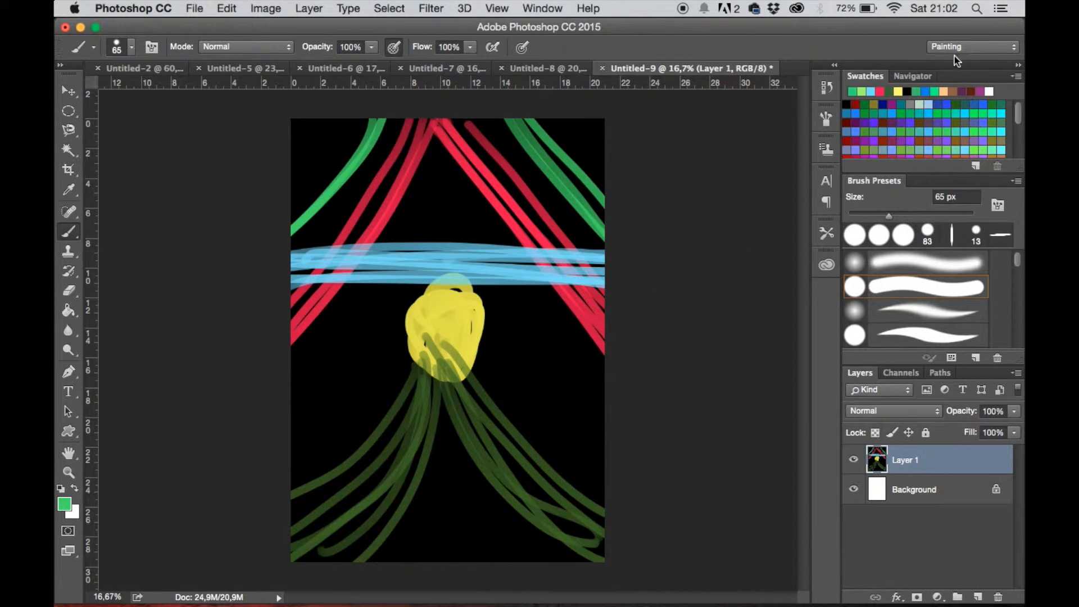
pyautogui.click(972, 90)
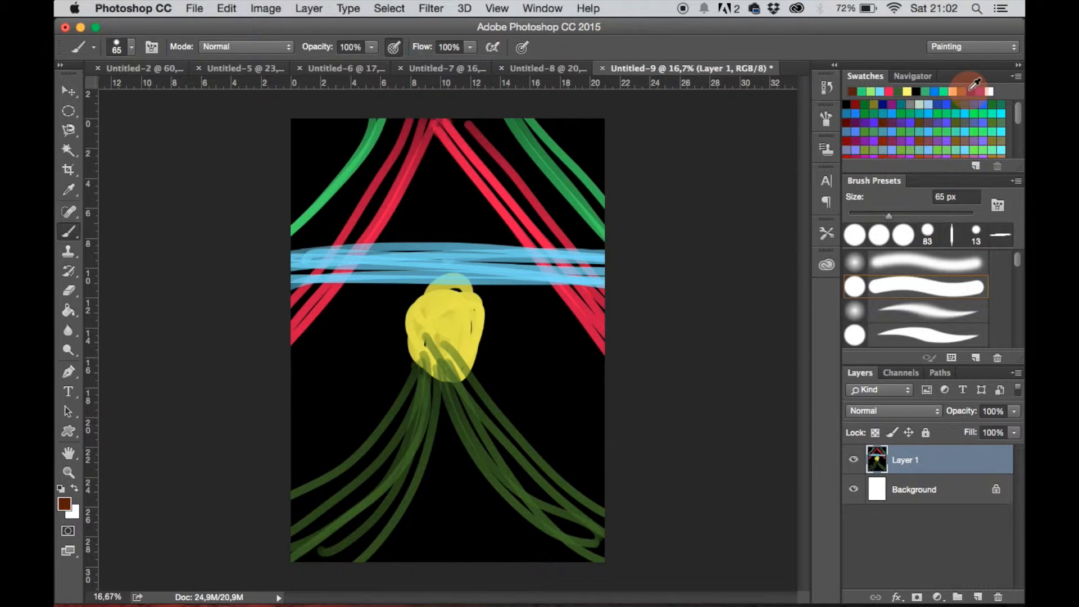
pyautogui.click(954, 90)
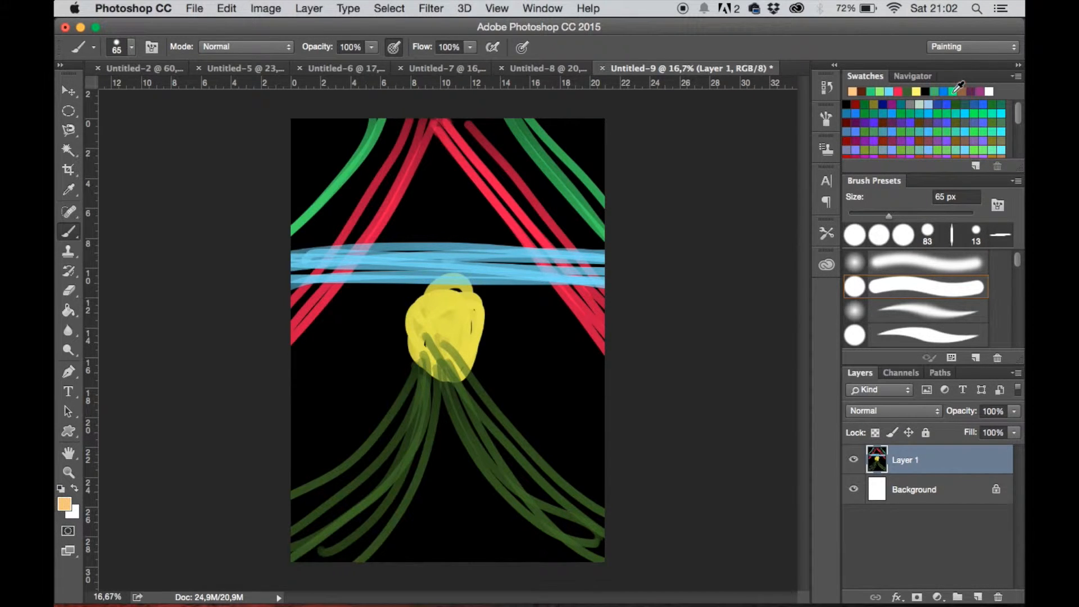
pyautogui.moveTo(498, 307)
pyautogui.mouseDown()
pyautogui.moveTo(663, 475)
pyautogui.moveTo(488, 292)
pyautogui.mouseUp()
pyautogui.moveTo(388, 267)
pyautogui.mouseDown()
pyautogui.moveTo(318, 430)
pyautogui.moveTo(359, 287)
pyautogui.moveTo(366, 308)
pyautogui.mouseUp()
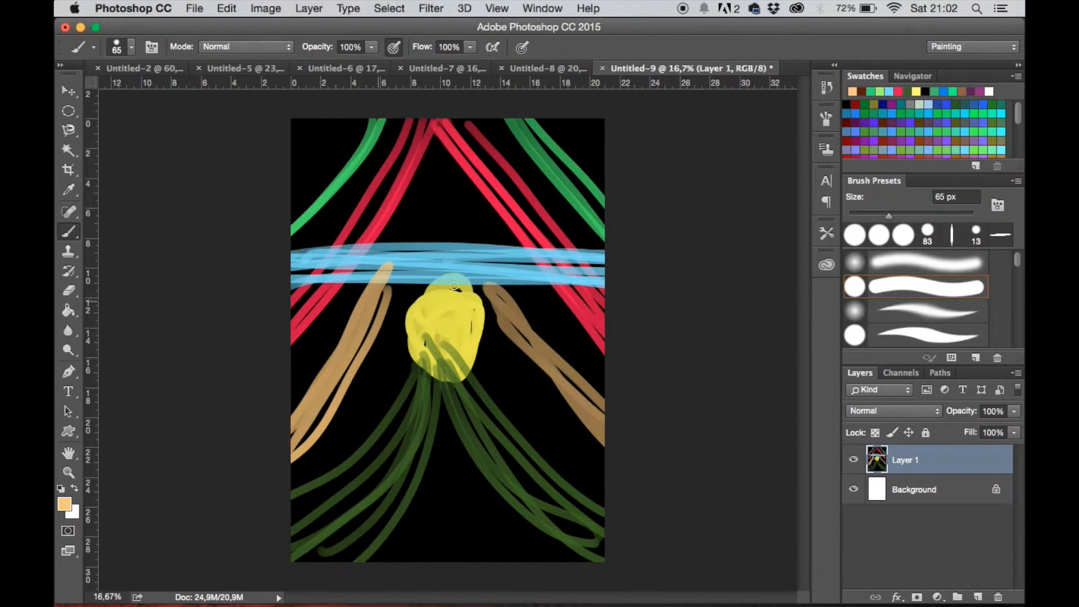
pyautogui.moveTo(503, 285); pyautogui.dragTo(704, 450)
pyautogui.moveTo(527, 304); pyautogui.dragTo(604, 379)
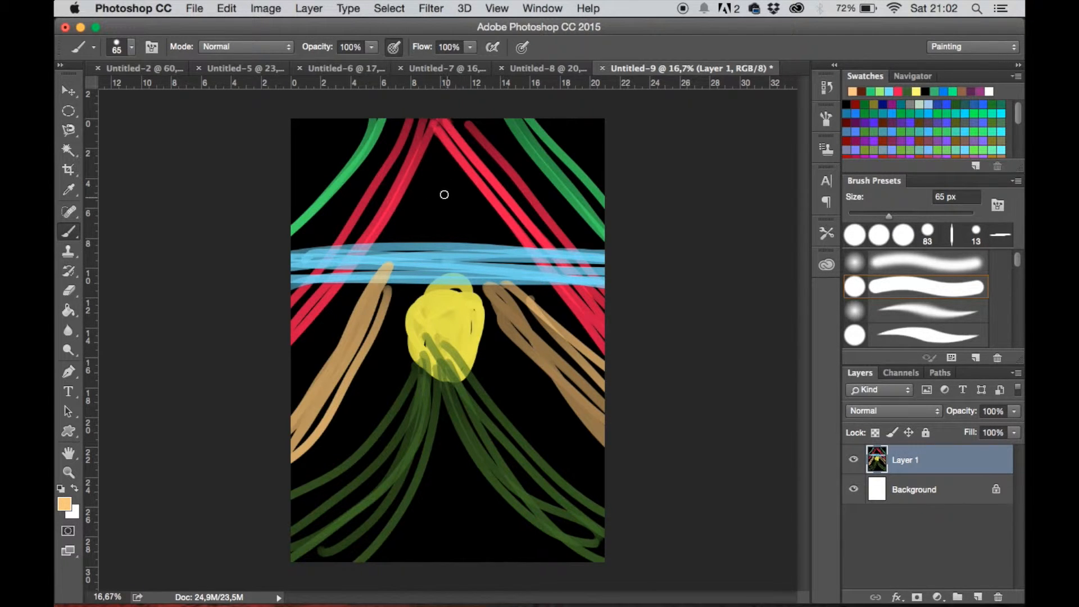
pyautogui.moveTo(441, 194)
pyautogui.mouseDown()
pyautogui.moveTo(450, 198)
pyautogui.moveTo(430, 181)
pyautogui.moveTo(426, 231)
pyautogui.mouseUp()
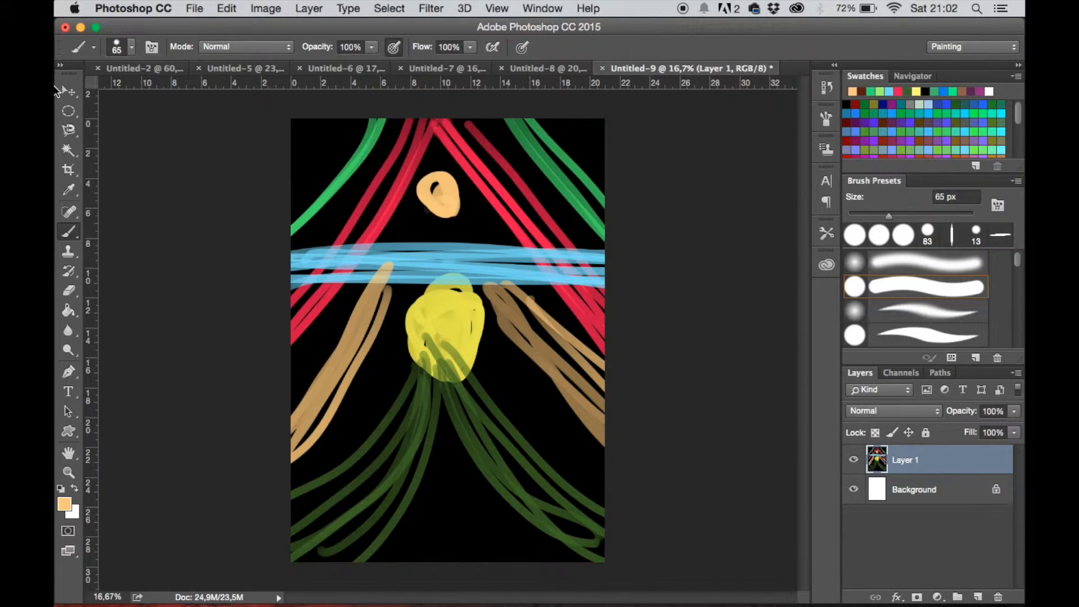
# Duplicate Layer 1 and apply a Radial Blur to the copy with amount 100, Zoom method and Best quality.
pyautogui.press('super+j')
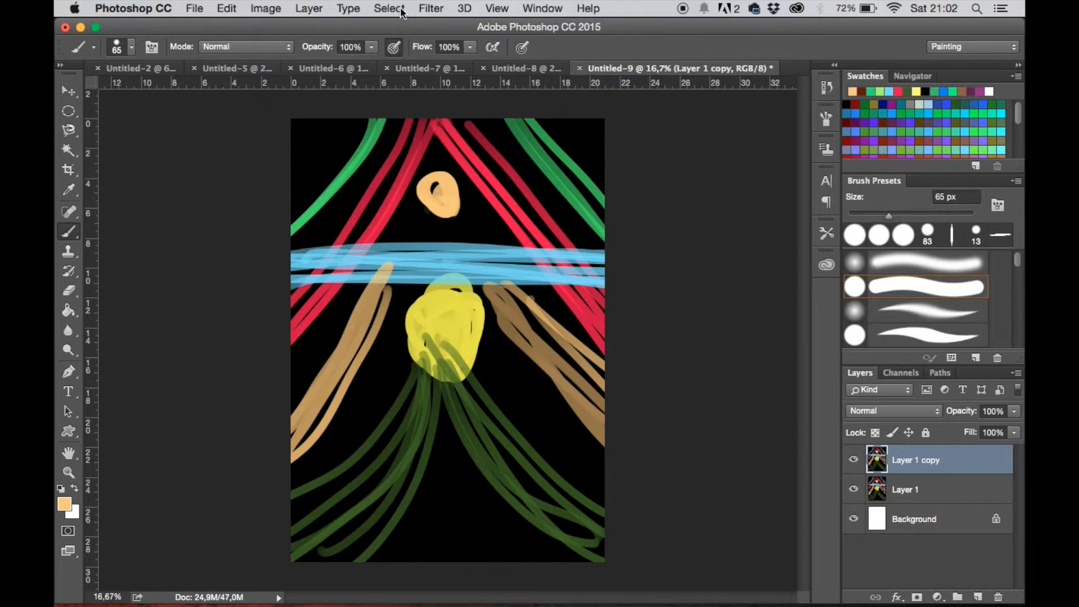
pyautogui.click(429, 15)
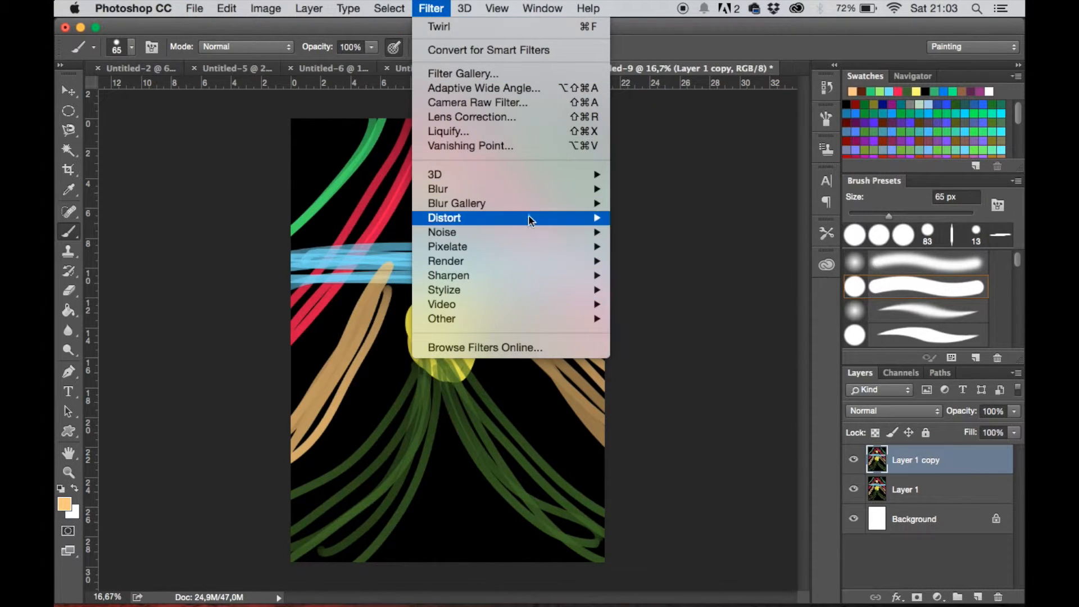
pyautogui.moveTo(562, 189)
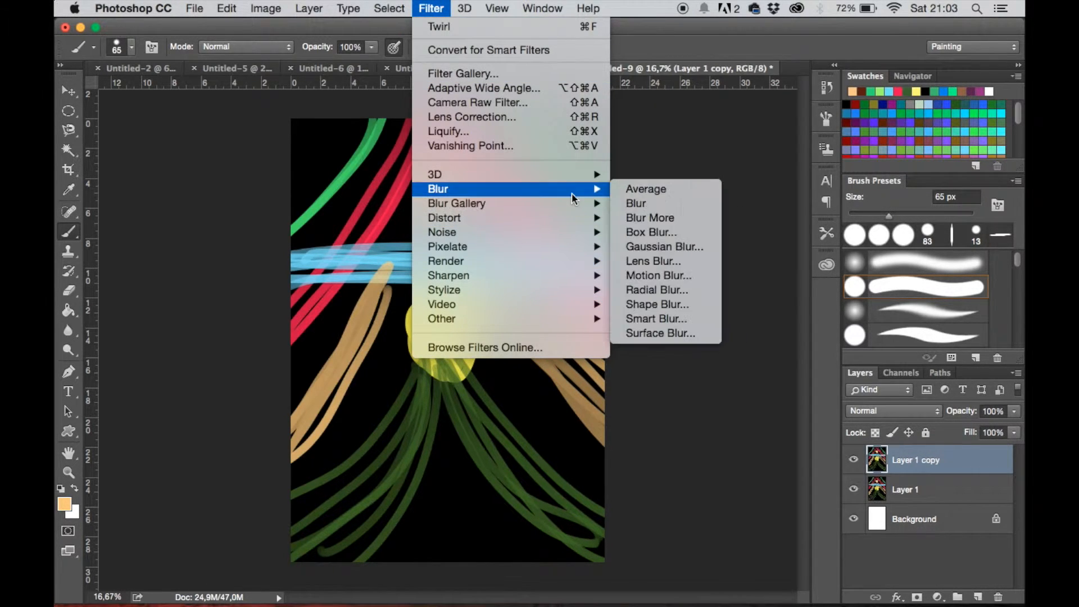
pyautogui.click(658, 291)
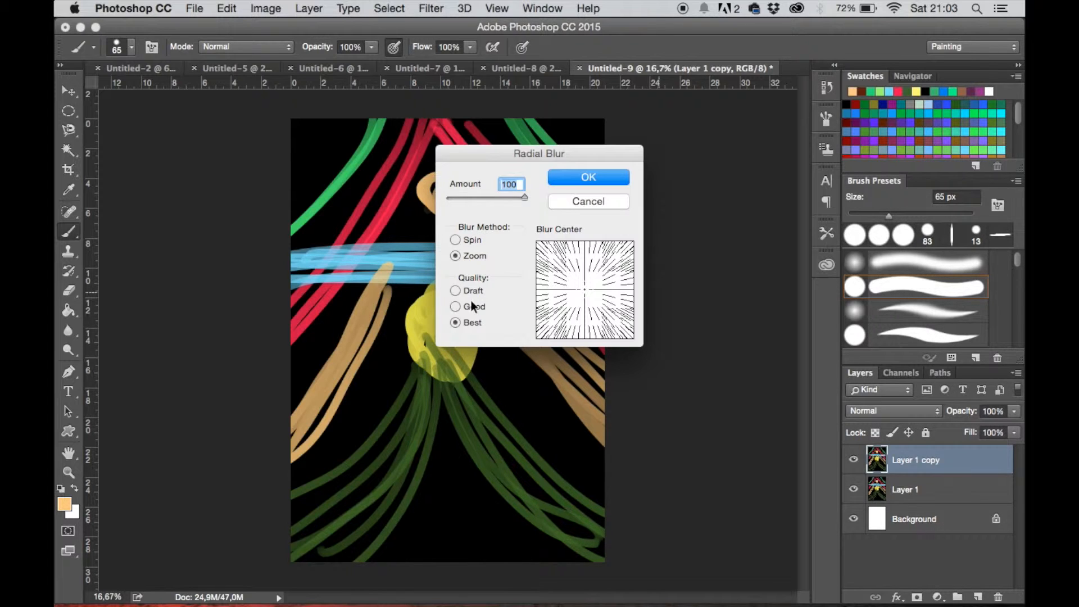
pyautogui.click(585, 177)
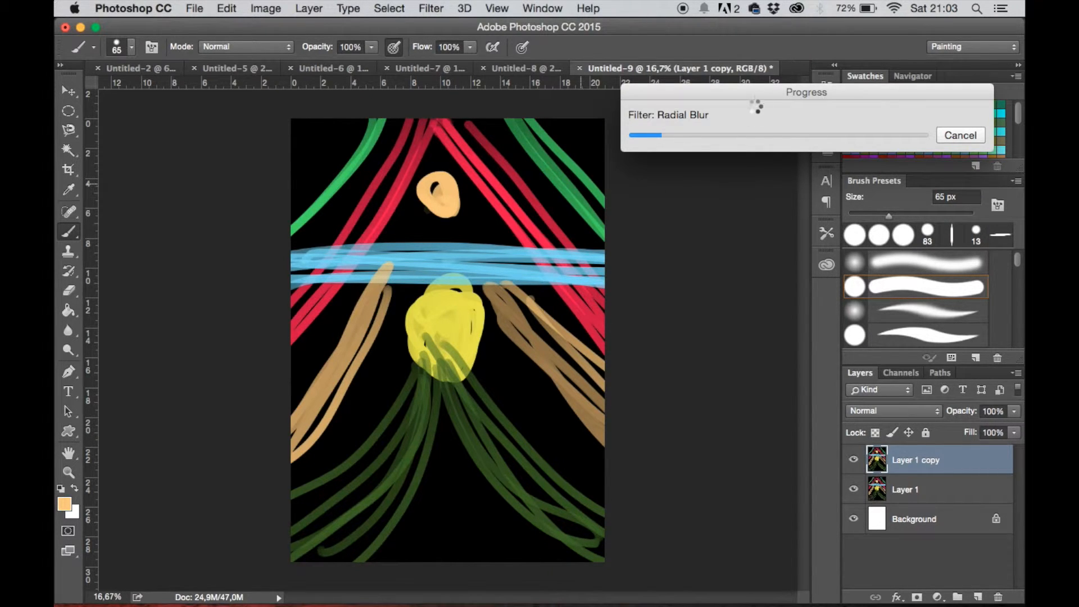
pyautogui.moveTo(768, 95); pyautogui.dragTo(768, 161)
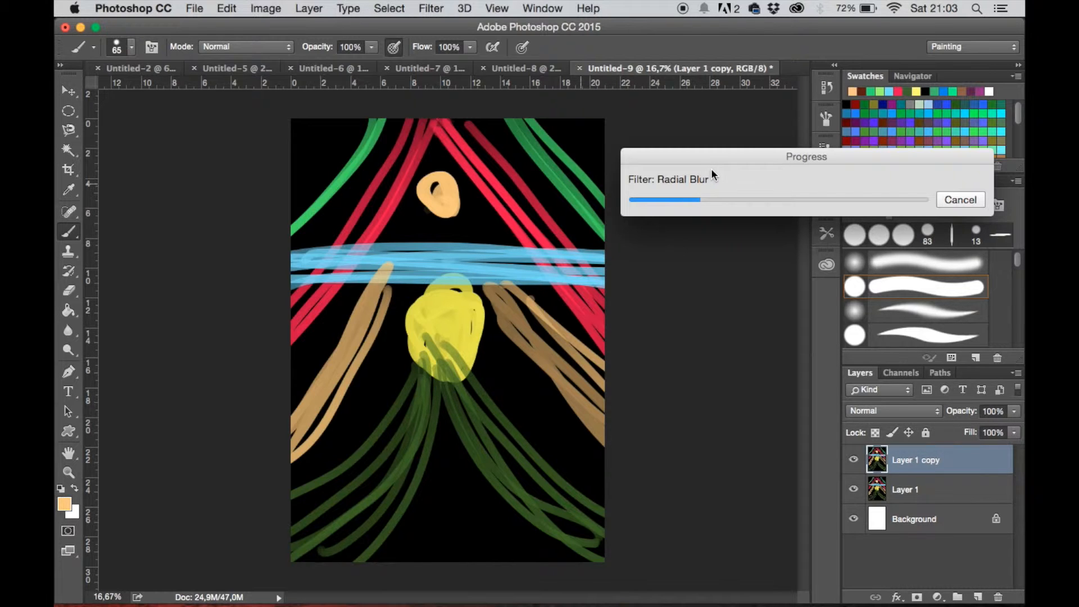
# Apply the Radial Blur to Layer 1 copy a second time.
pyautogui.moveTo(702, 152); pyautogui.dragTo(649, 46)
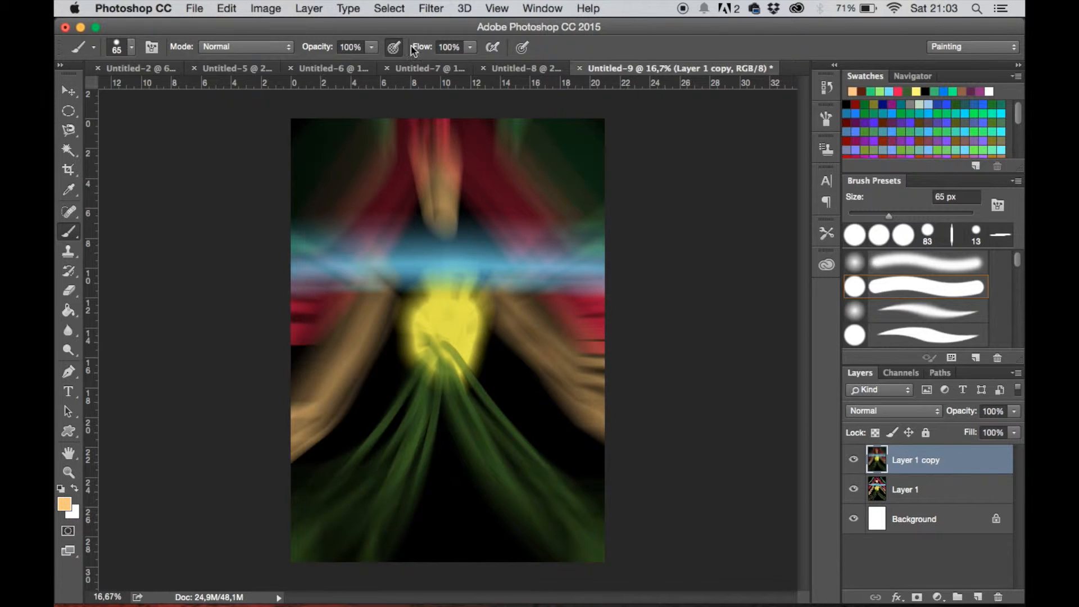
pyautogui.click(431, 8)
pyautogui.moveTo(498, 303)
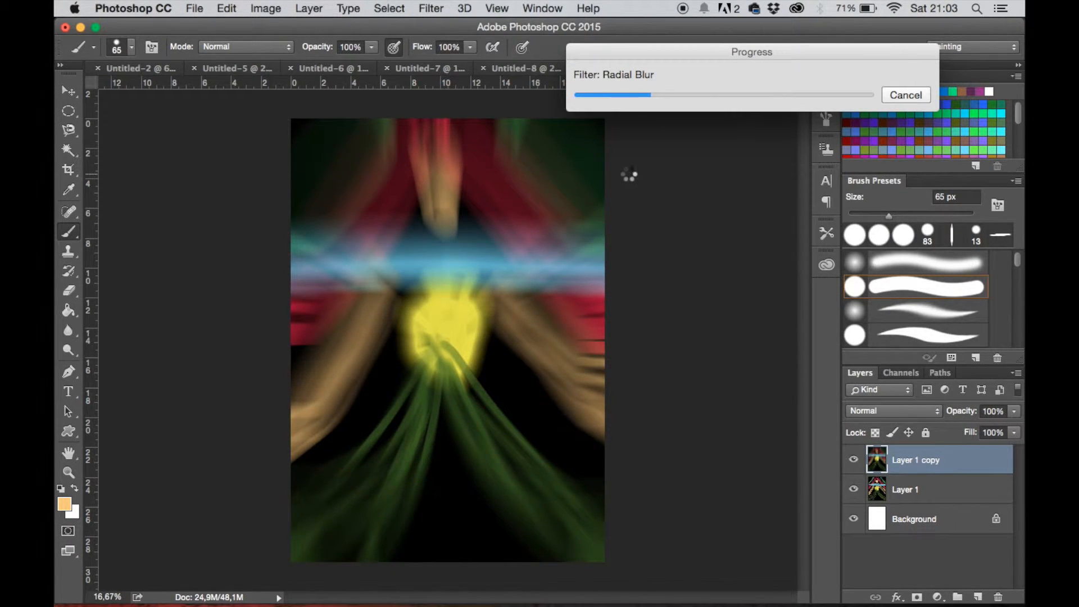
pyautogui.moveTo(700, 54)
pyautogui.mouseDown()
pyautogui.moveTo(763, 151)
pyautogui.moveTo(680, 193)
pyautogui.mouseUp()
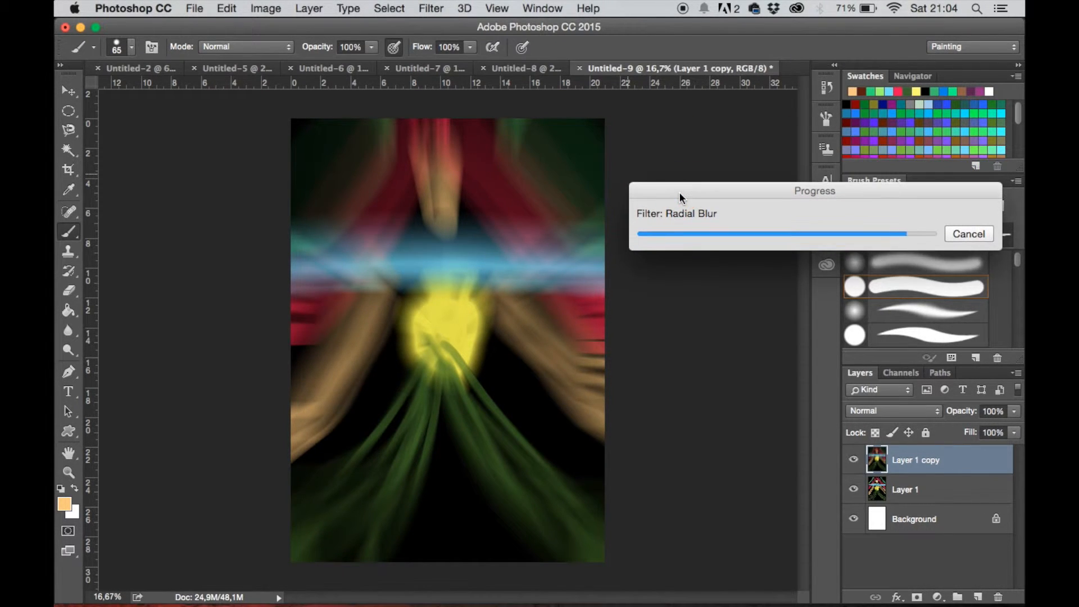
# Run the Radial Blur on Layer 1 copy a third time to smooth the light streaks further.
pyautogui.click(466, 8)
pyautogui.moveTo(432, 8)
pyautogui.moveTo(506, 188)
pyautogui.click(689, 276)
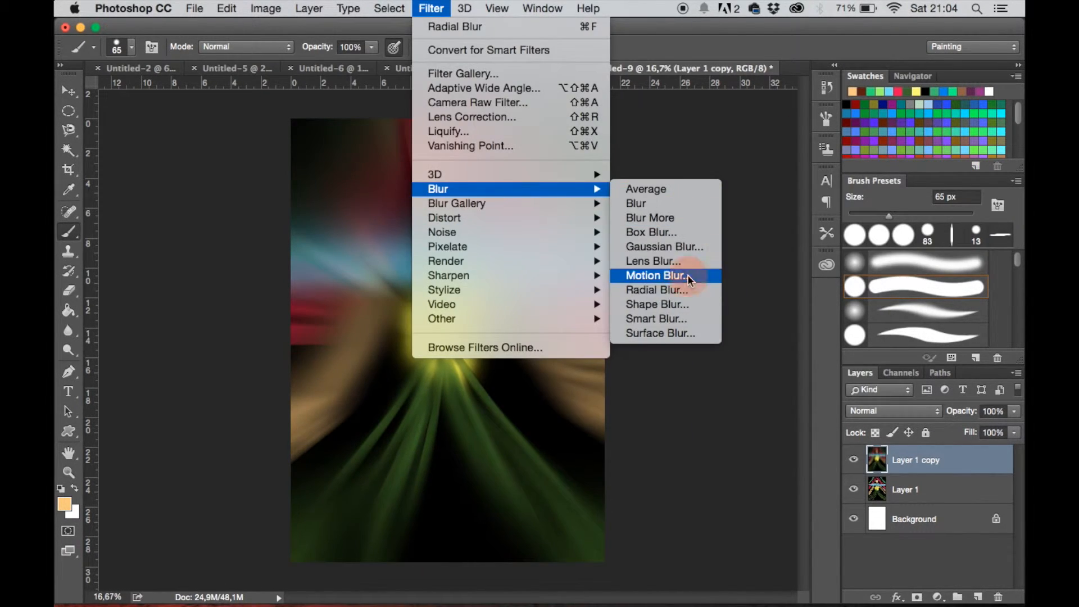
pyautogui.click(611, 191)
pyautogui.click(431, 8)
pyautogui.moveTo(450, 189)
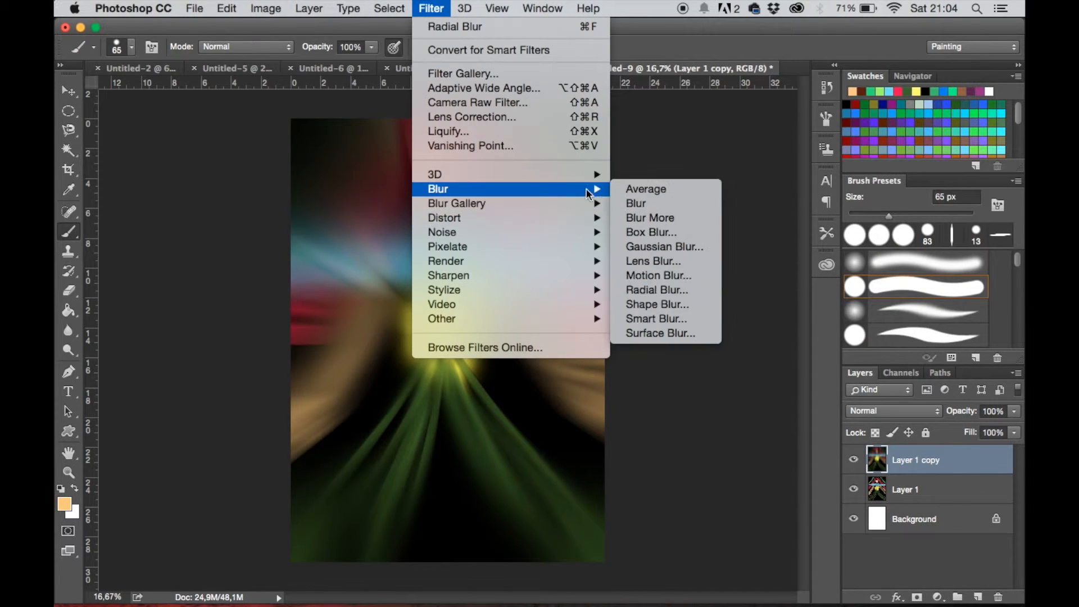
pyautogui.click(674, 292)
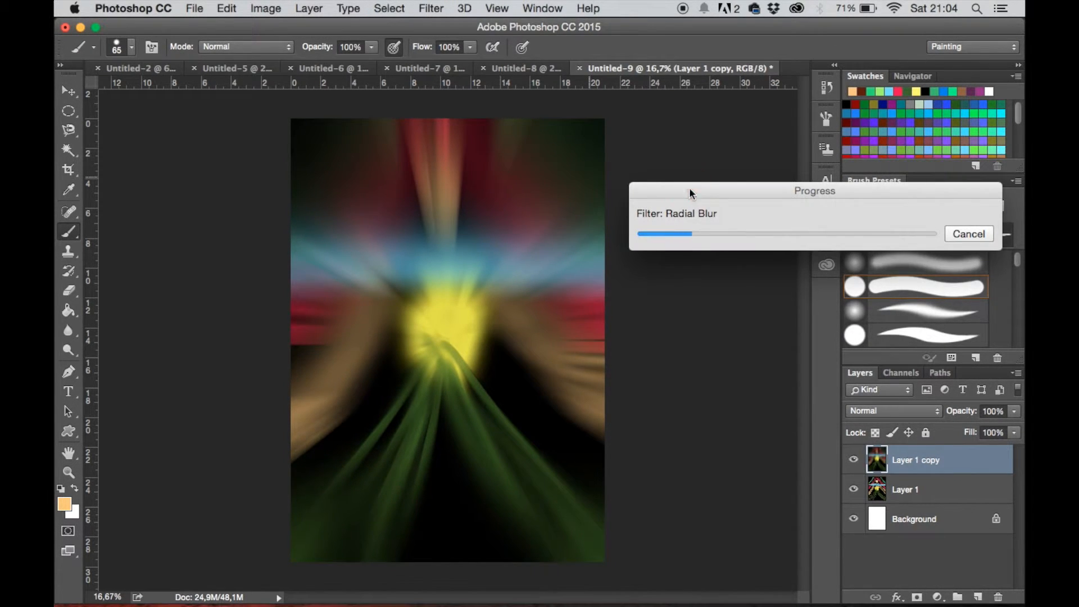
pyautogui.moveTo(690, 190); pyautogui.dragTo(683, 118)
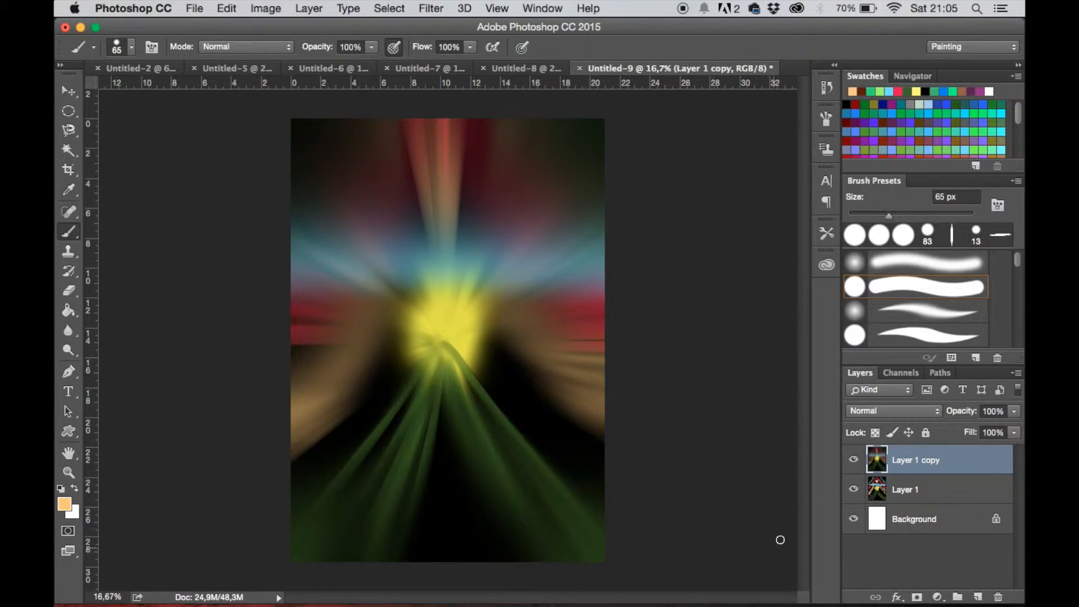
# Duplicate the blurred Layer 1 copy, checking the layer's effect by toggling its visibility.
pyautogui.click(854, 462)
pyautogui.click(854, 462)
pyautogui.press('super+j')
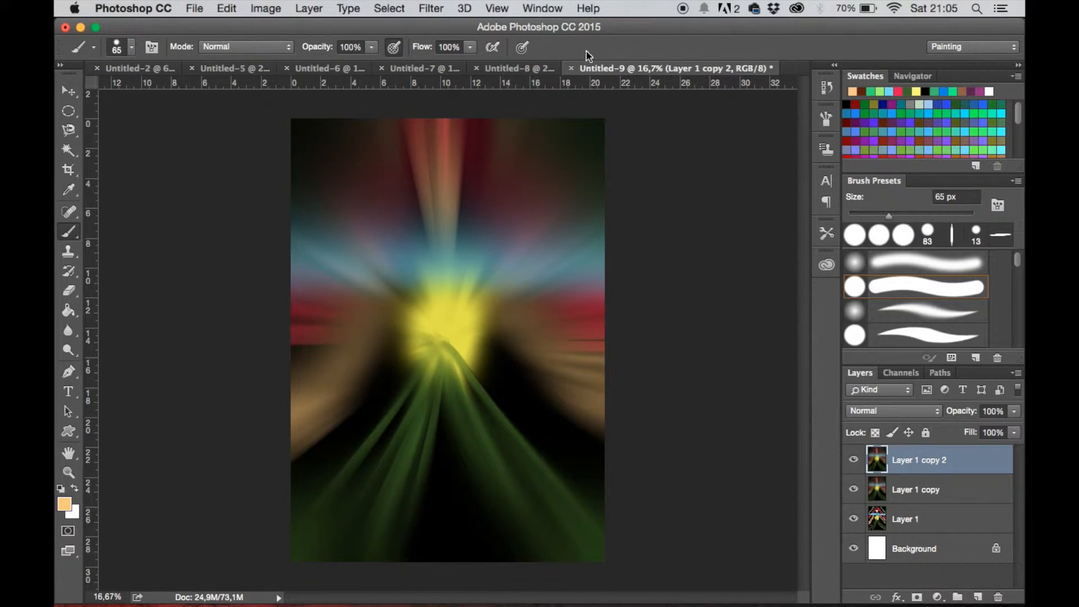
pyautogui.click(853, 464)
pyautogui.click(854, 463)
# Apply the Twirl distortion to Layer 1 copy 2 with an angle of 140°.
pyautogui.click(431, 8)
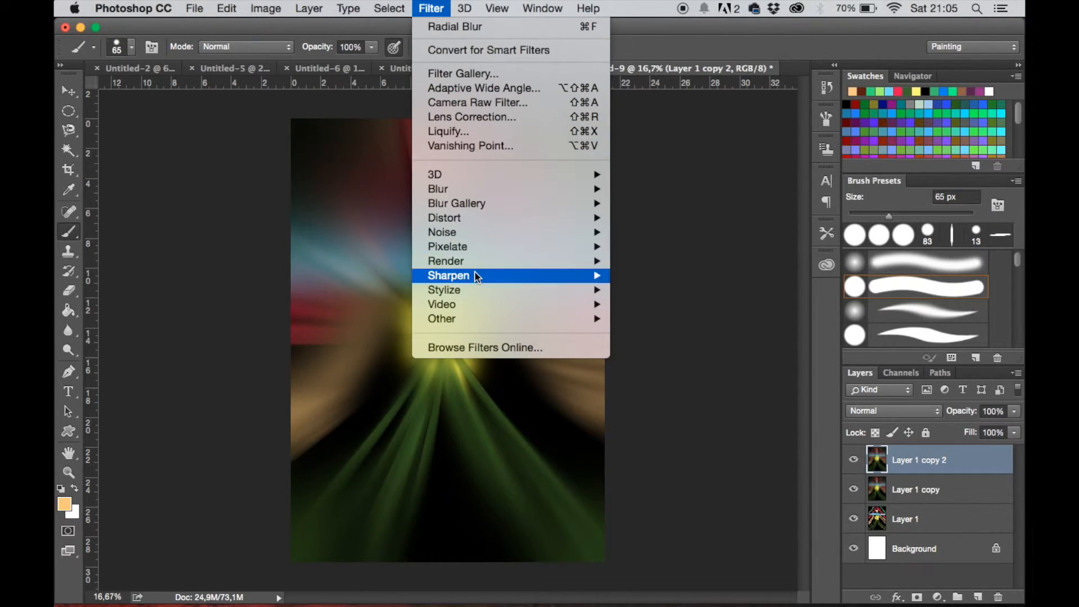
pyautogui.moveTo(523, 208)
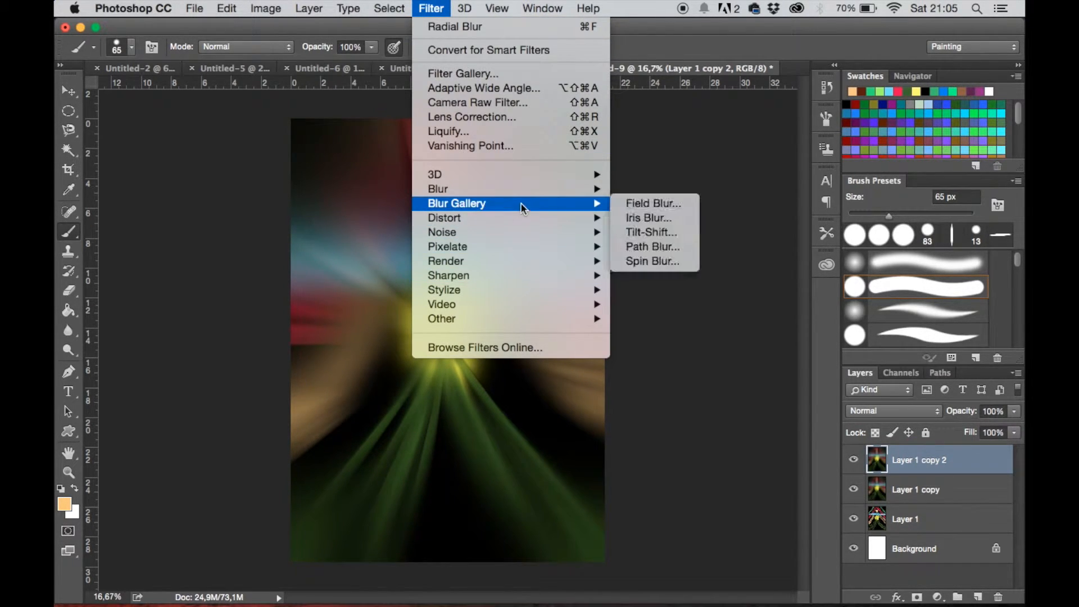
pyautogui.moveTo(554, 261)
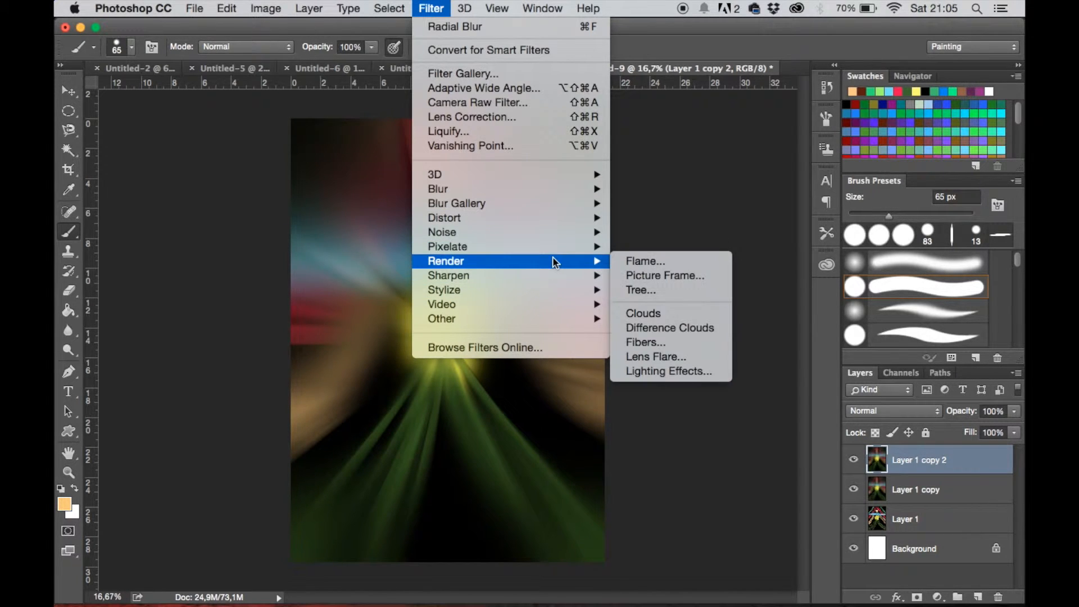
pyautogui.moveTo(559, 218)
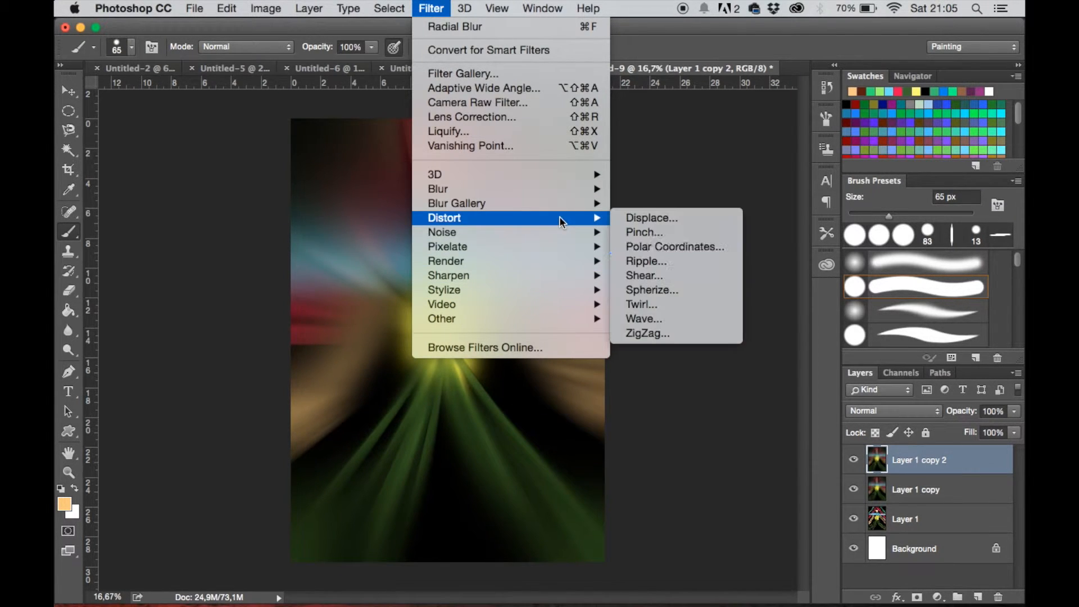
pyautogui.click(673, 308)
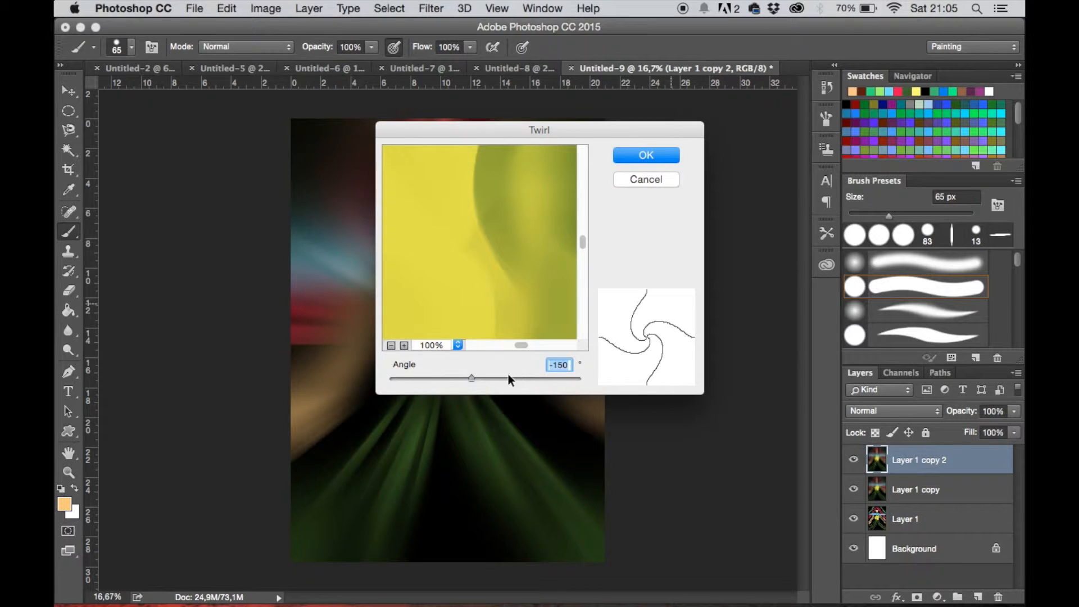
pyautogui.moveTo(474, 375); pyautogui.dragTo(483, 380)
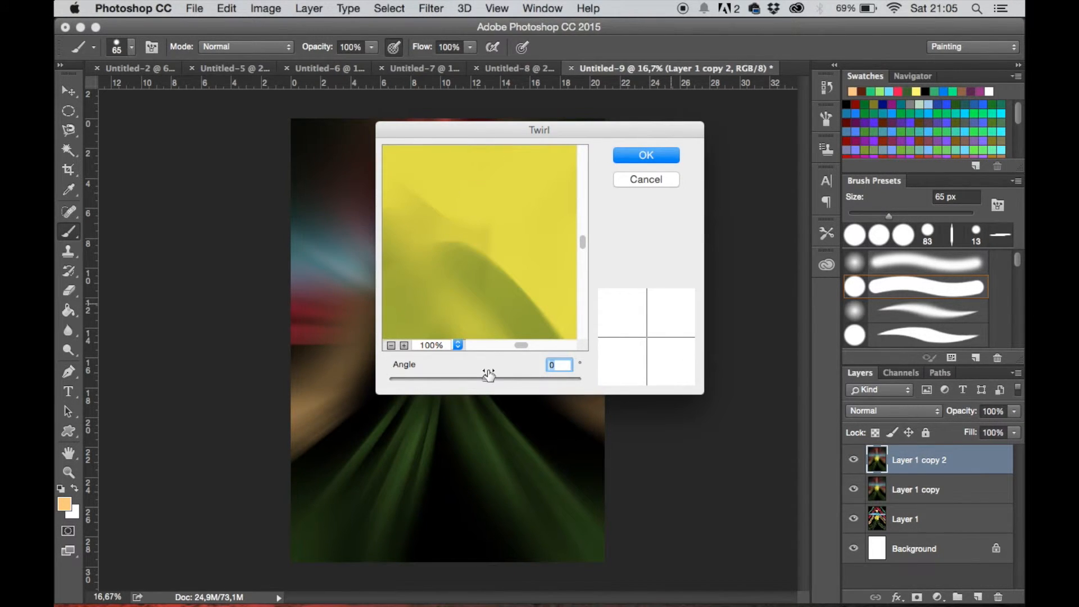
pyautogui.click(485, 376)
pyautogui.moveTo(484, 376)
pyautogui.mouseDown()
pyautogui.moveTo(469, 377)
pyautogui.moveTo(498, 383)
pyautogui.mouseUp()
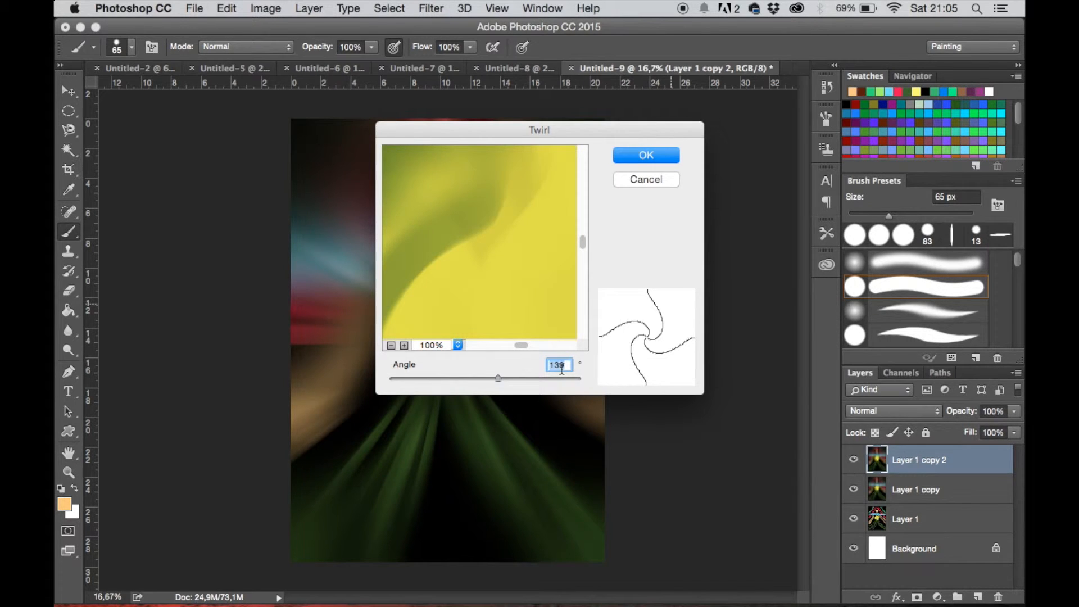
pyautogui.write('140')
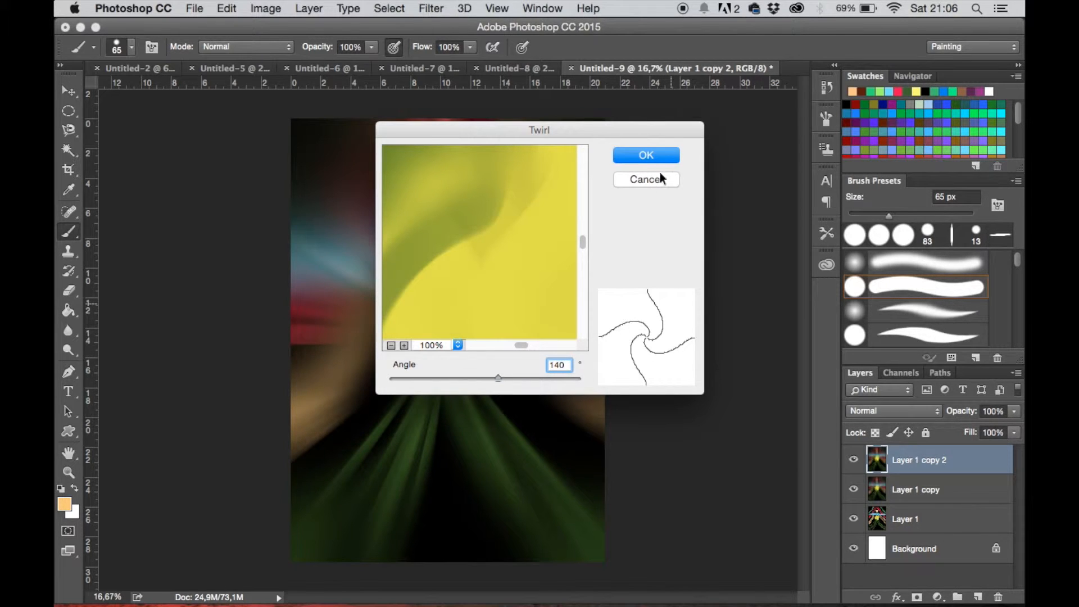
pyautogui.click(652, 155)
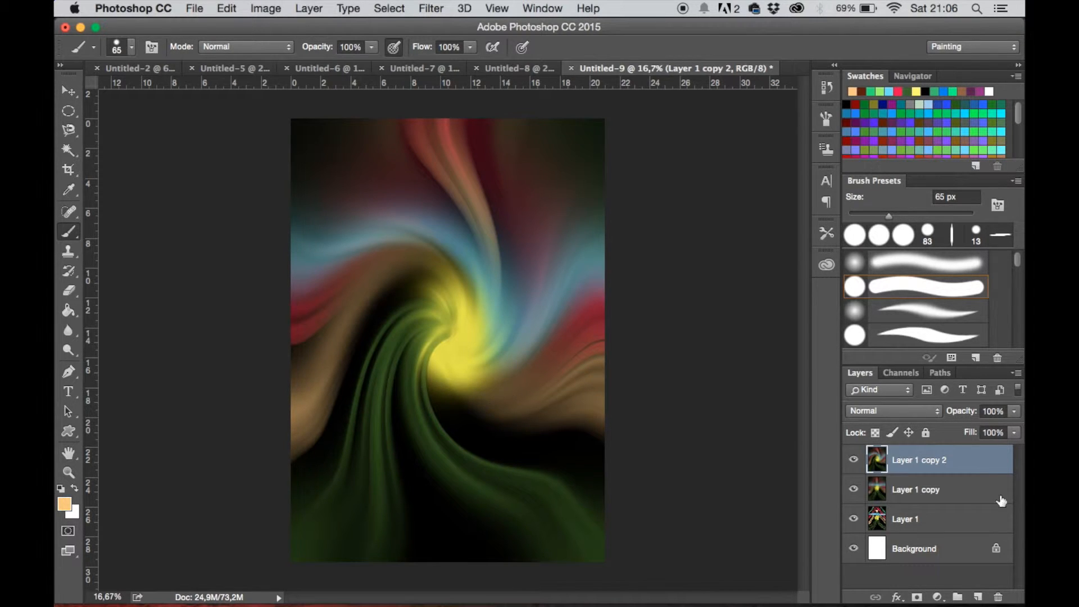
# Make Layer 1 copy the active layer and hide Layer 1 copy 2 above it.
pyautogui.click(969, 487)
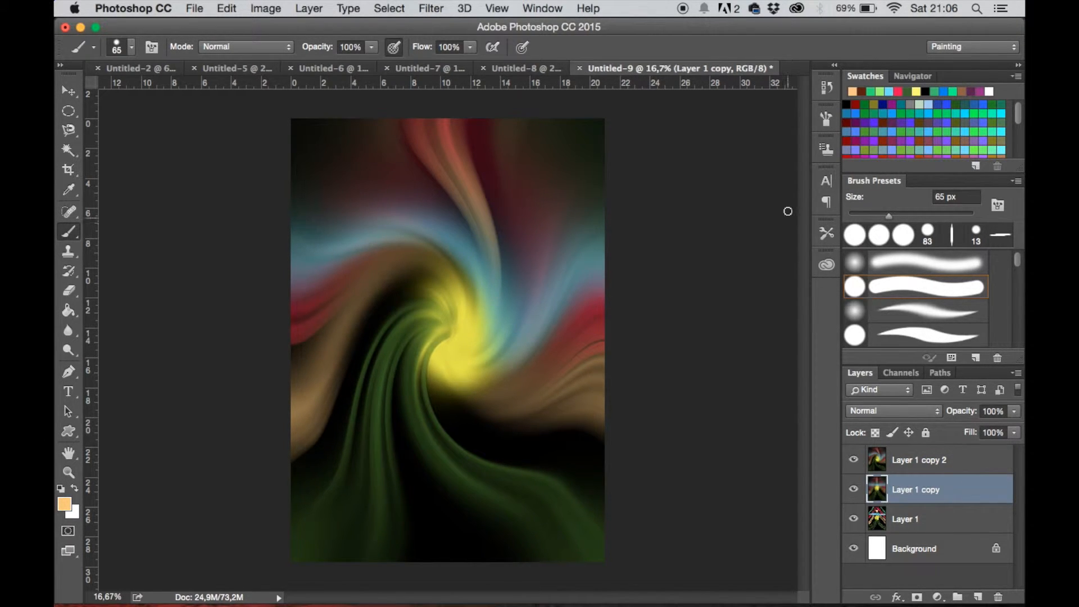
pyautogui.click(855, 461)
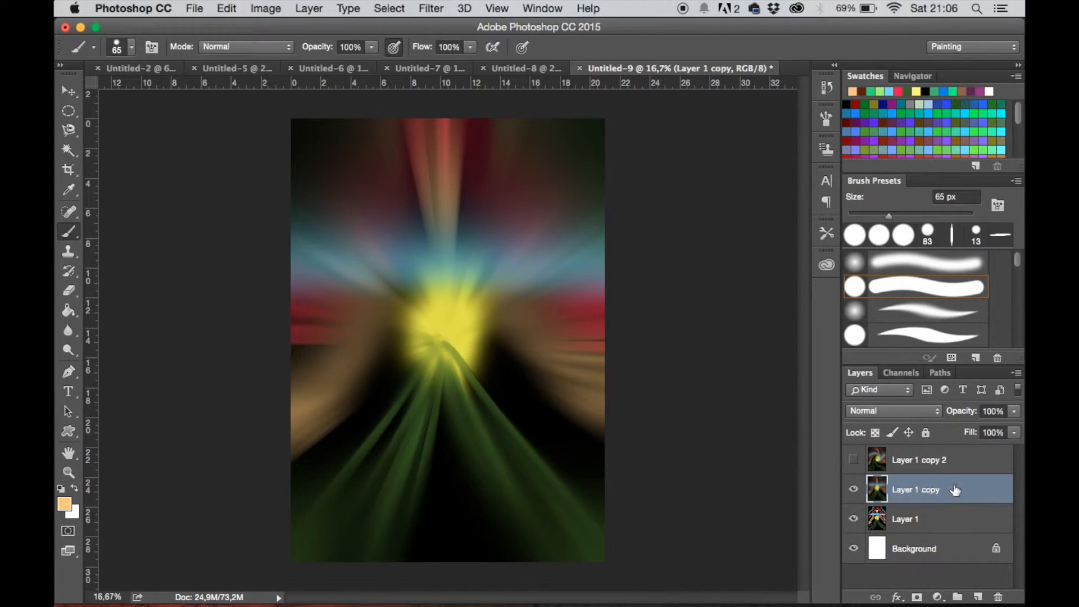
pyautogui.click(405, 8)
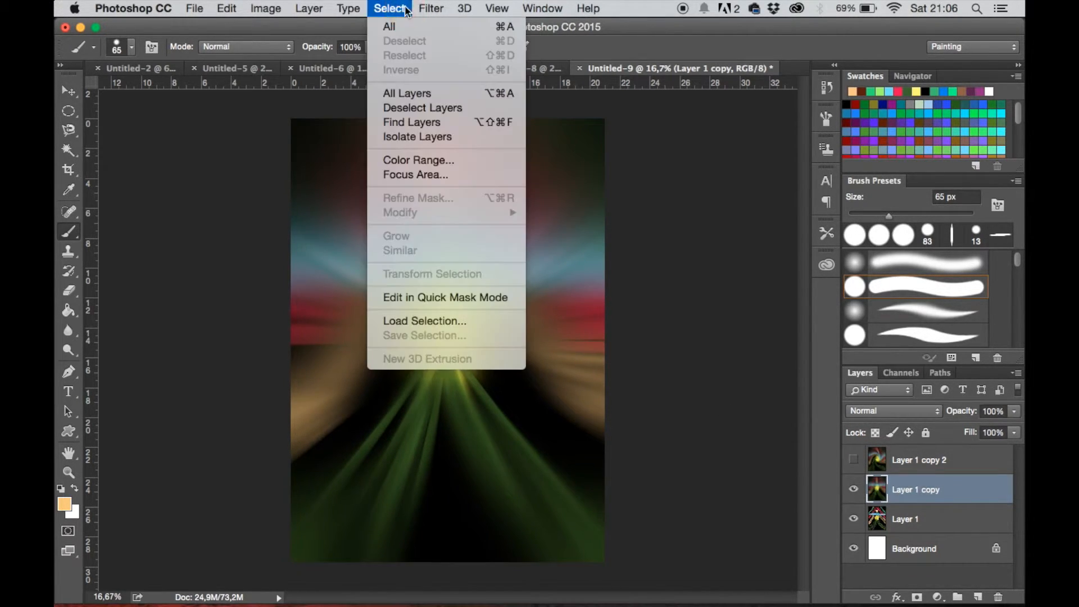
pyautogui.click(782, 430)
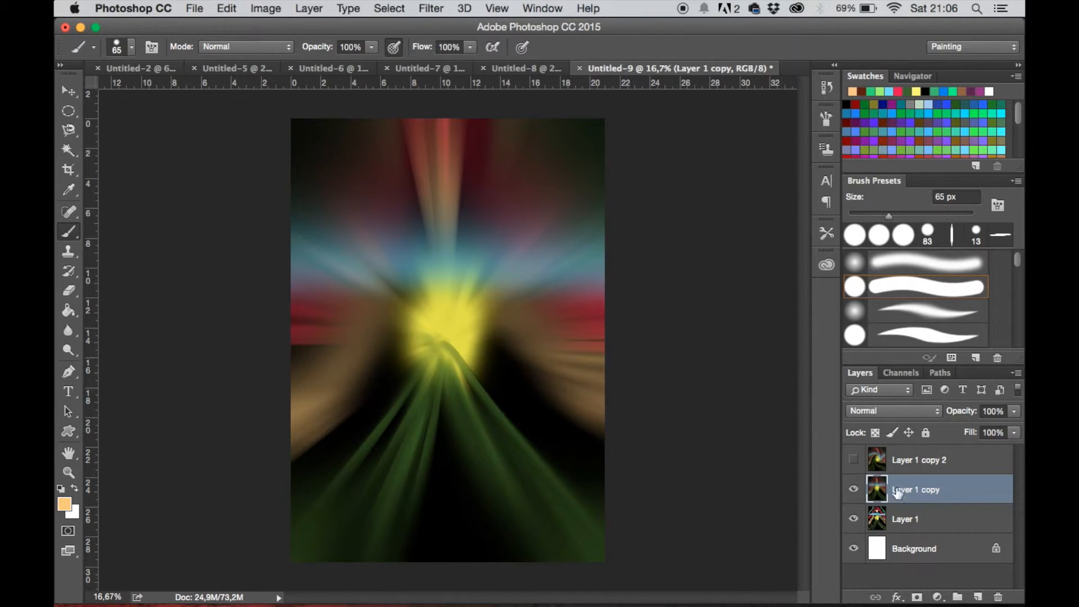
pyautogui.click(853, 463)
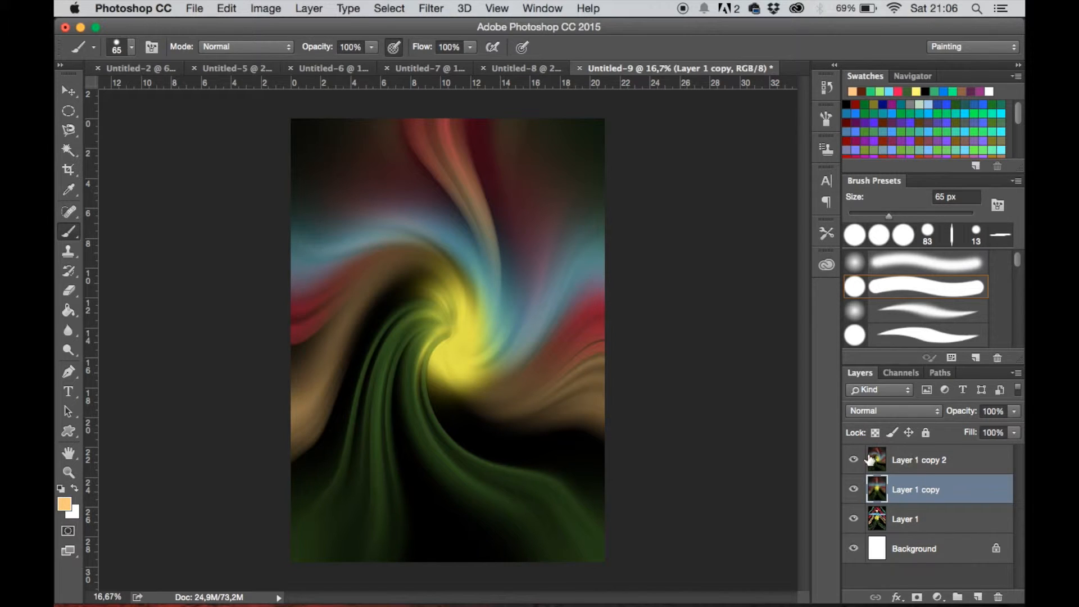
pyautogui.click(854, 462)
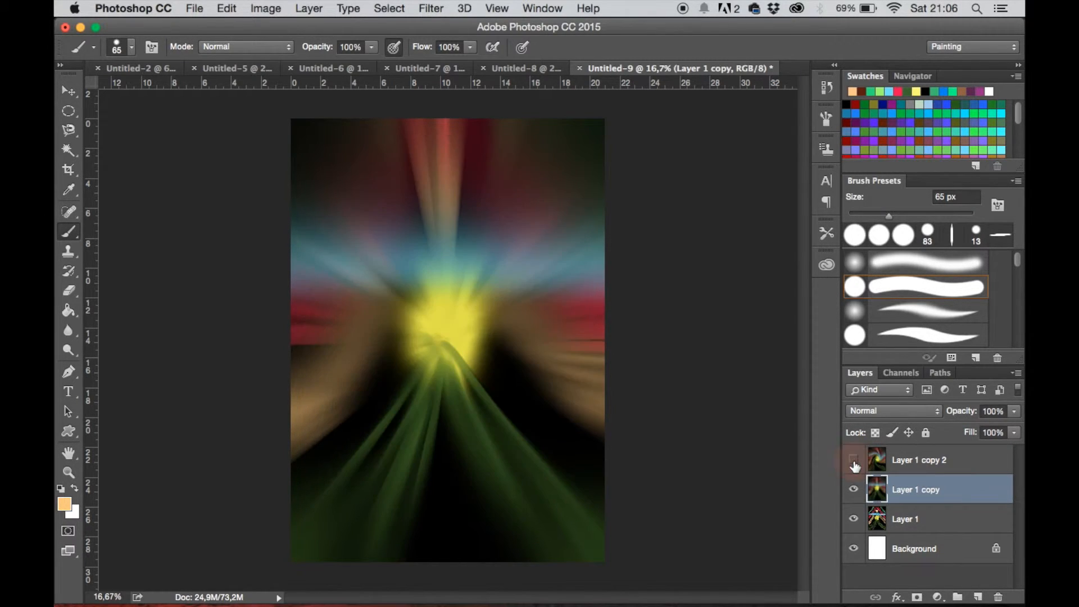
# Twirl Layer 1 copy in the opposite direction with an angle of -140°.
pyautogui.click(389, 8)
pyautogui.moveTo(454, 3)
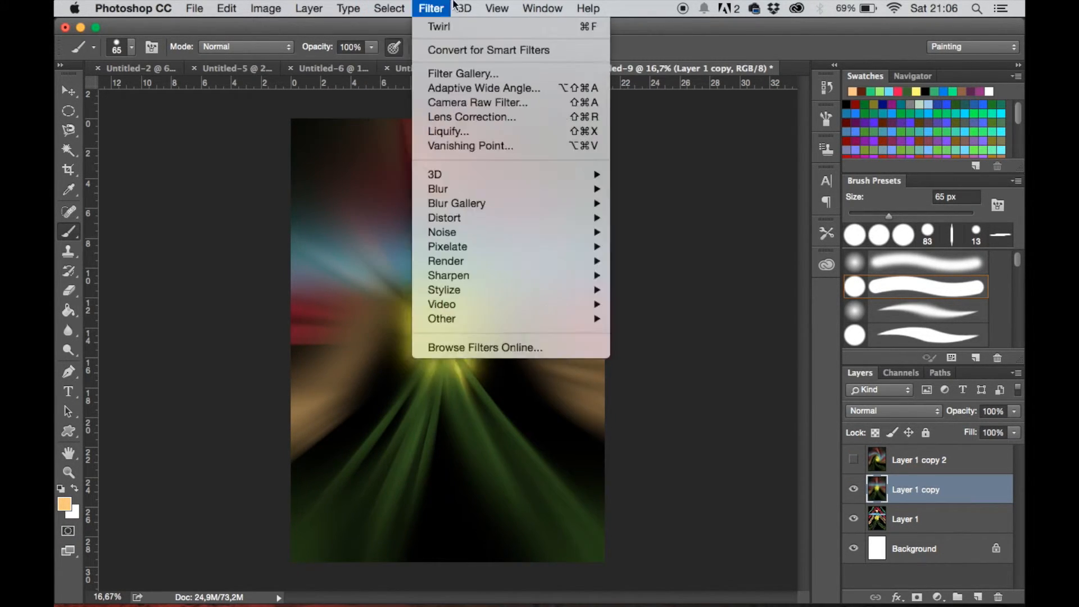
pyautogui.moveTo(524, 220)
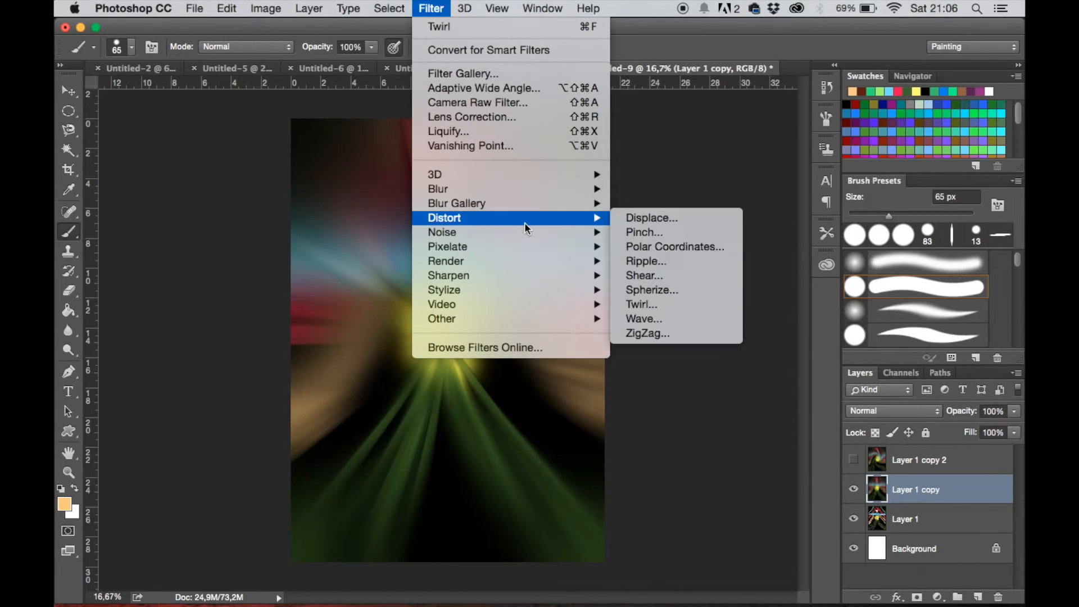
pyautogui.click(696, 306)
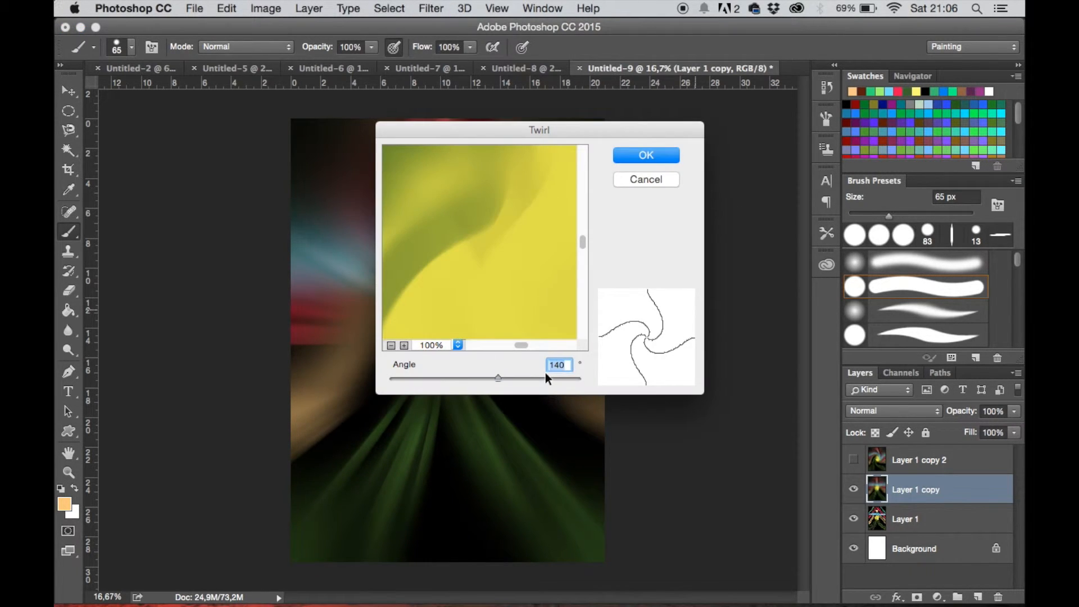
pyautogui.click(550, 366)
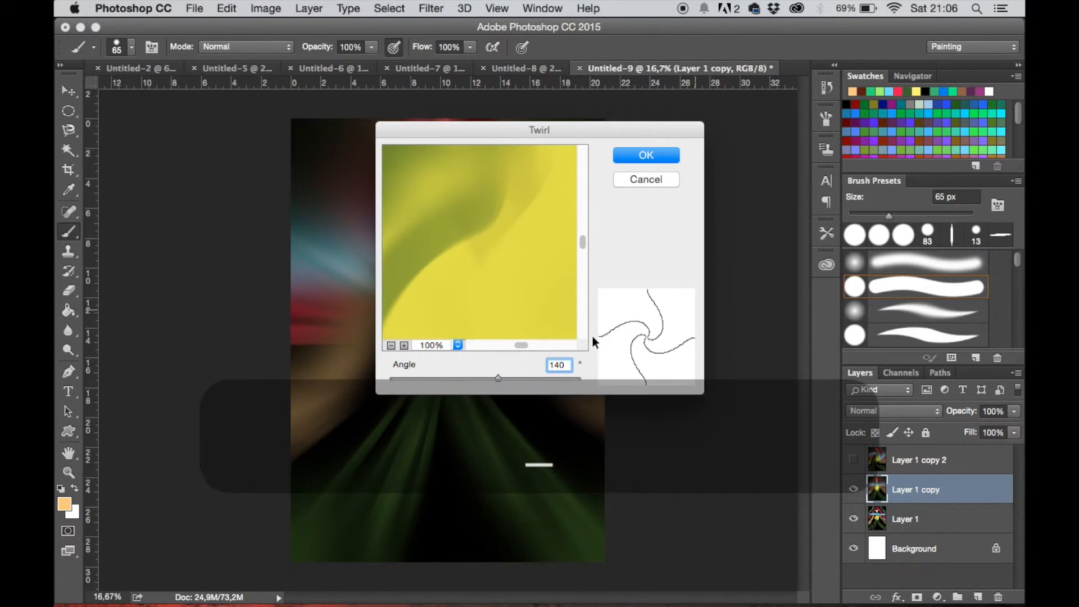
pyautogui.write('-')
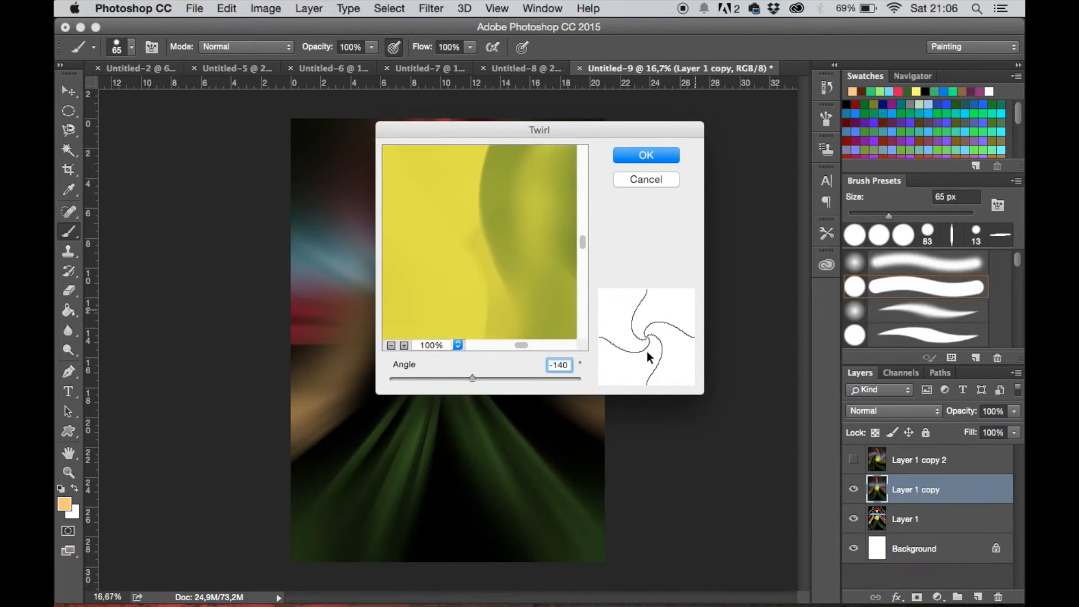
pyautogui.click(647, 155)
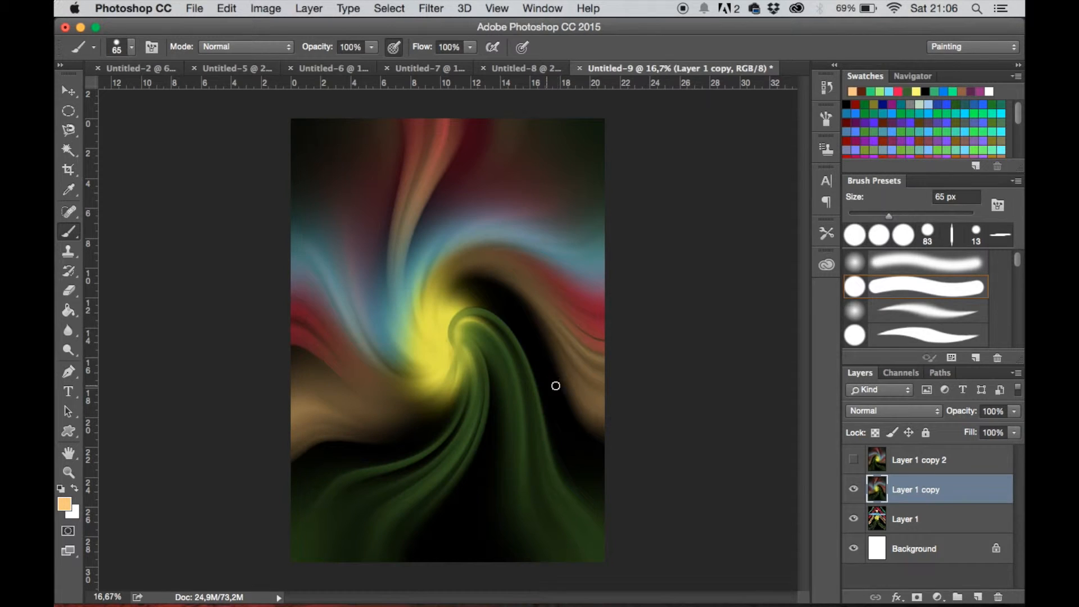
# Compare the two twirled layers by toggling the visibility of Layer 1 copy 2, leaving it shown.
pyautogui.click(854, 460)
pyautogui.click(854, 460)
pyautogui.click(853, 461)
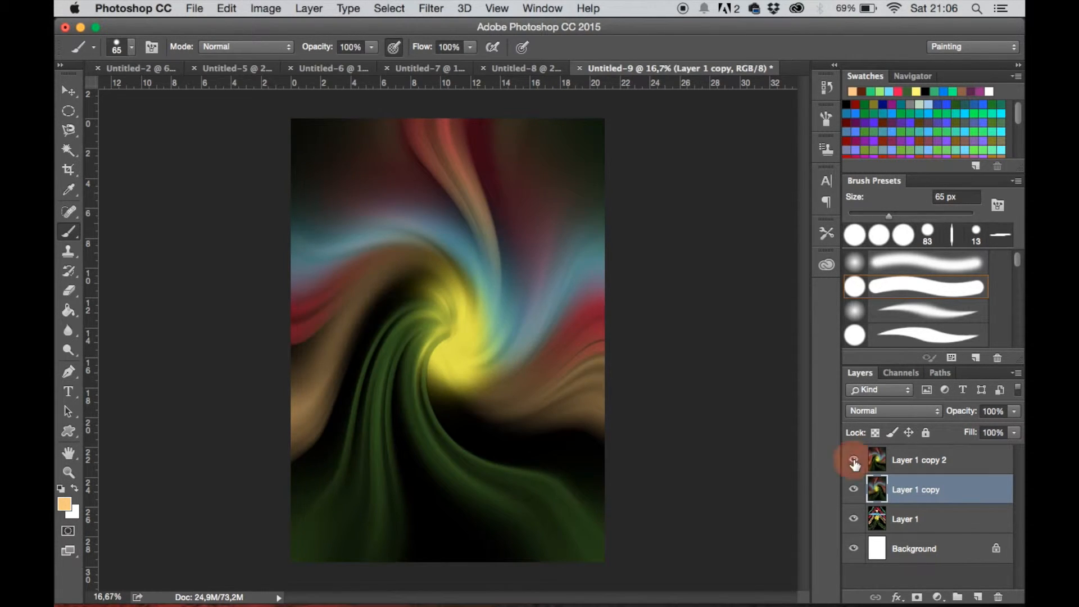
pyautogui.click(854, 461)
pyautogui.click(854, 460)
pyautogui.click(854, 461)
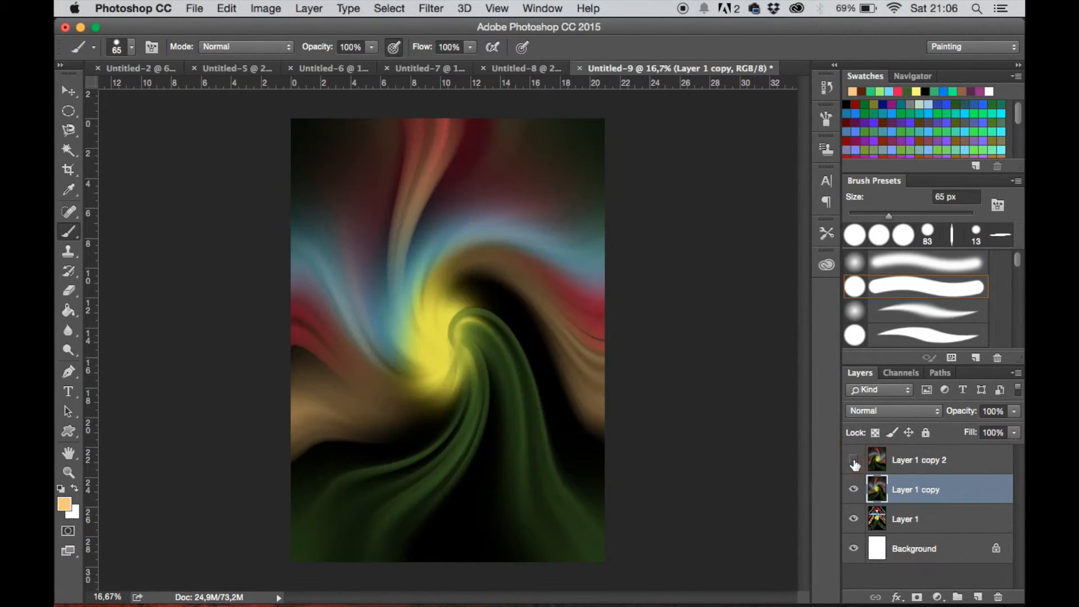
pyautogui.click(854, 460)
pyautogui.click(854, 460)
pyautogui.click(855, 464)
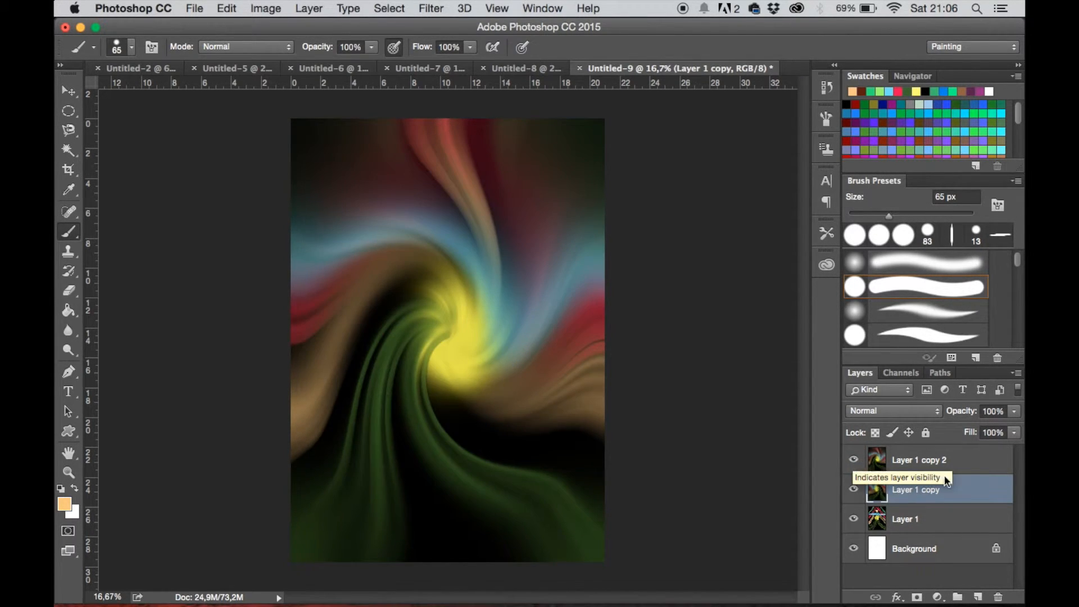
# Set the blending mode of Layer 1 copy 2 to Lighten.
pyautogui.click(968, 466)
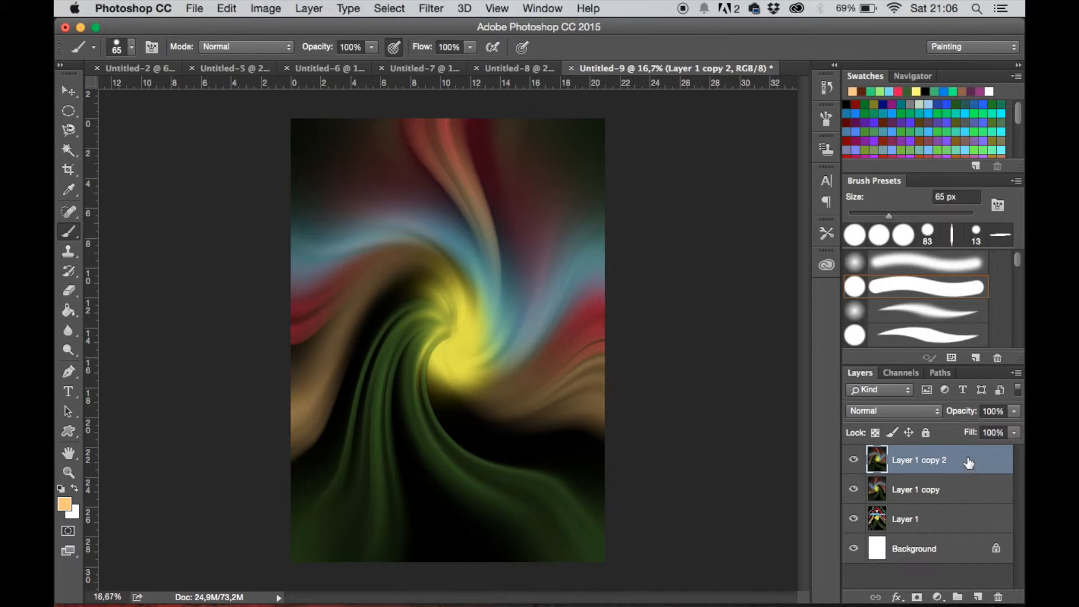
pyautogui.click(927, 414)
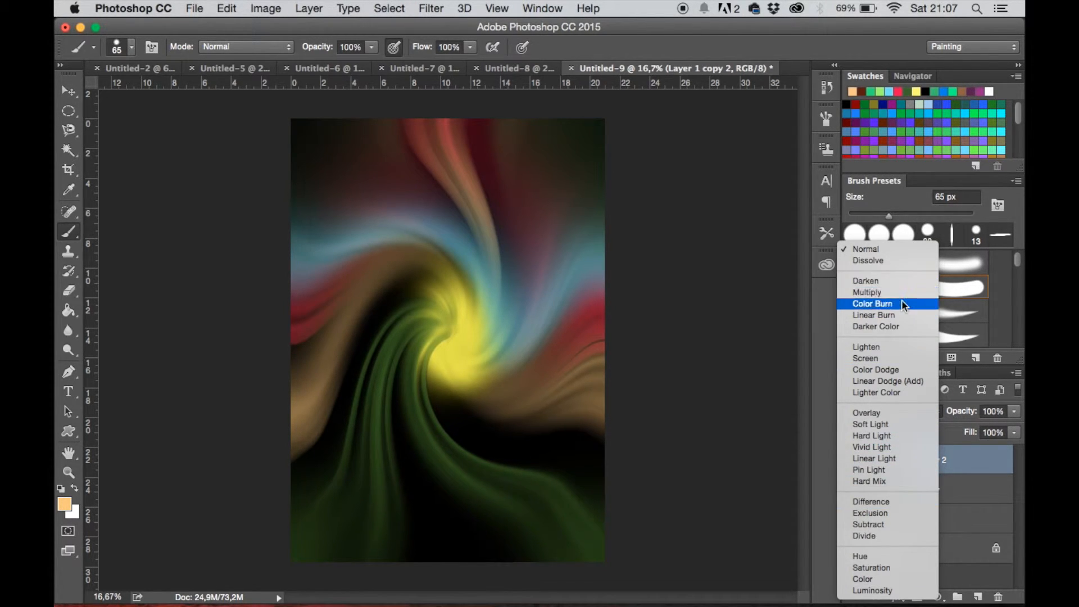
pyautogui.click(885, 346)
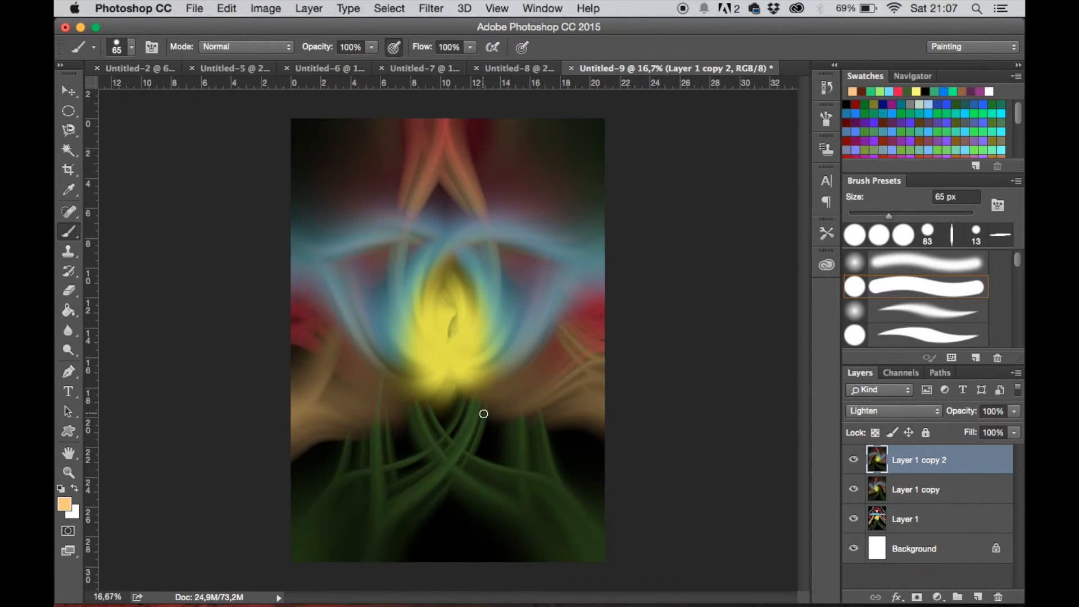
# Try the Screen blending mode on Layer 1 copy 2 and return it to Lighten.
pyautogui.click(930, 411)
pyautogui.click(905, 423)
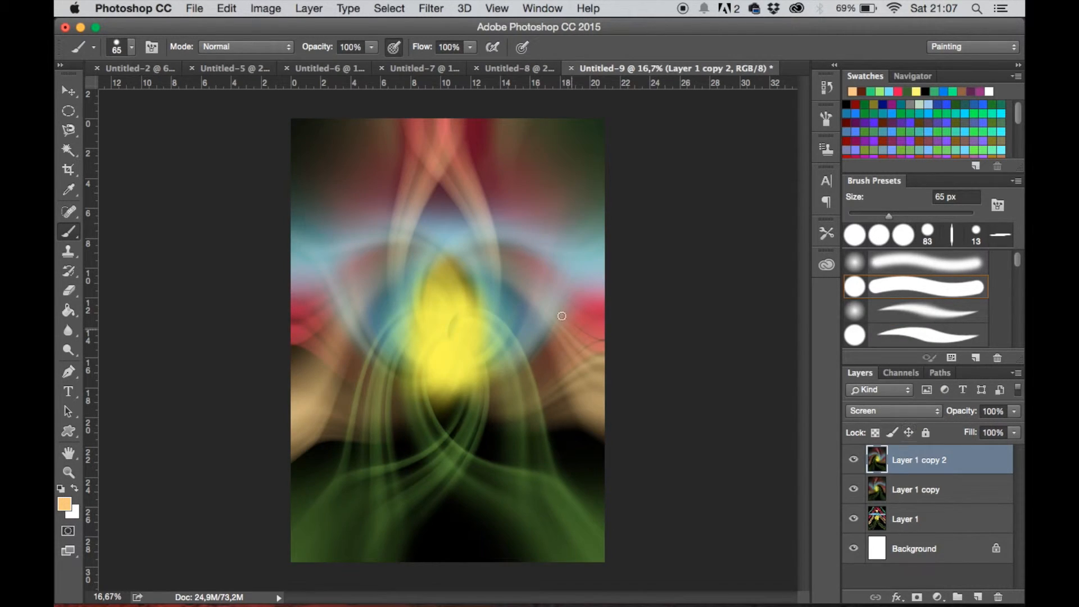
pyautogui.click(922, 413)
pyautogui.click(900, 397)
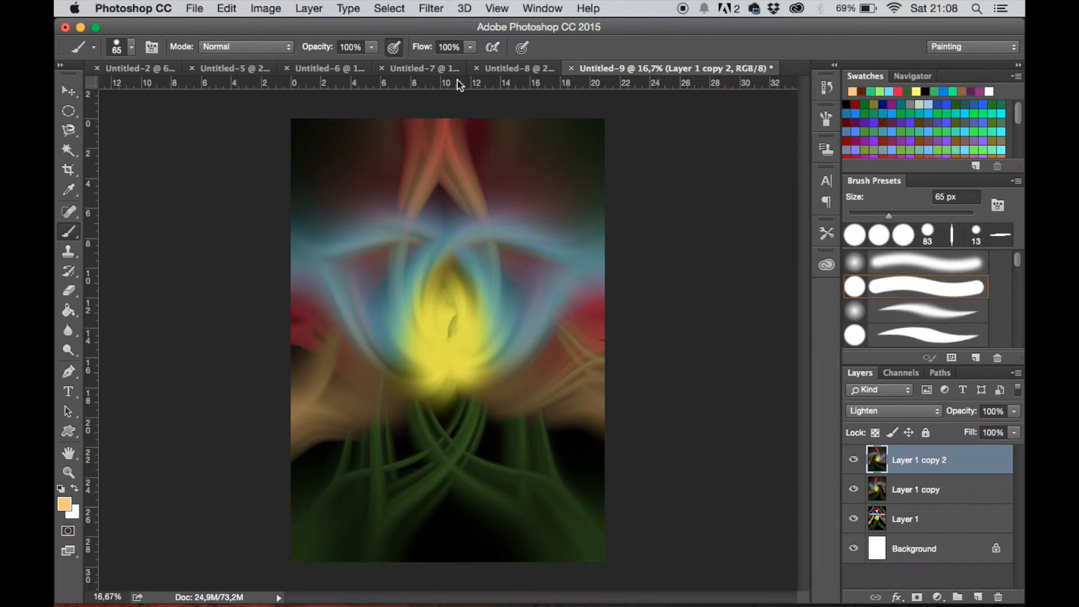
# Review the artwork variants in the Untitled-8, Untitled-7 and Untitled-6 documents.
pyautogui.click(513, 70)
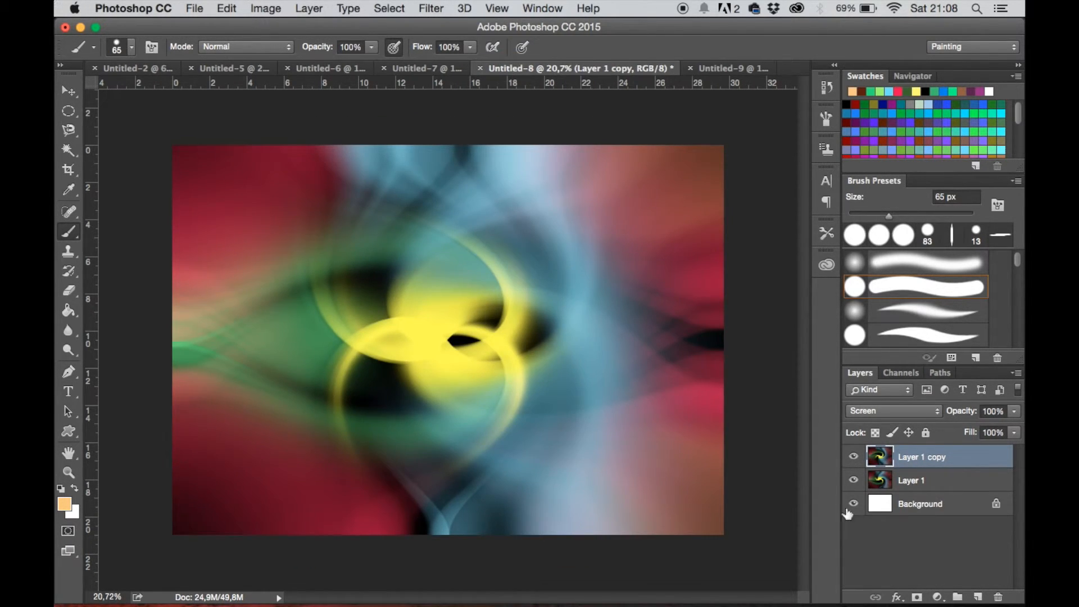
pyautogui.click(425, 68)
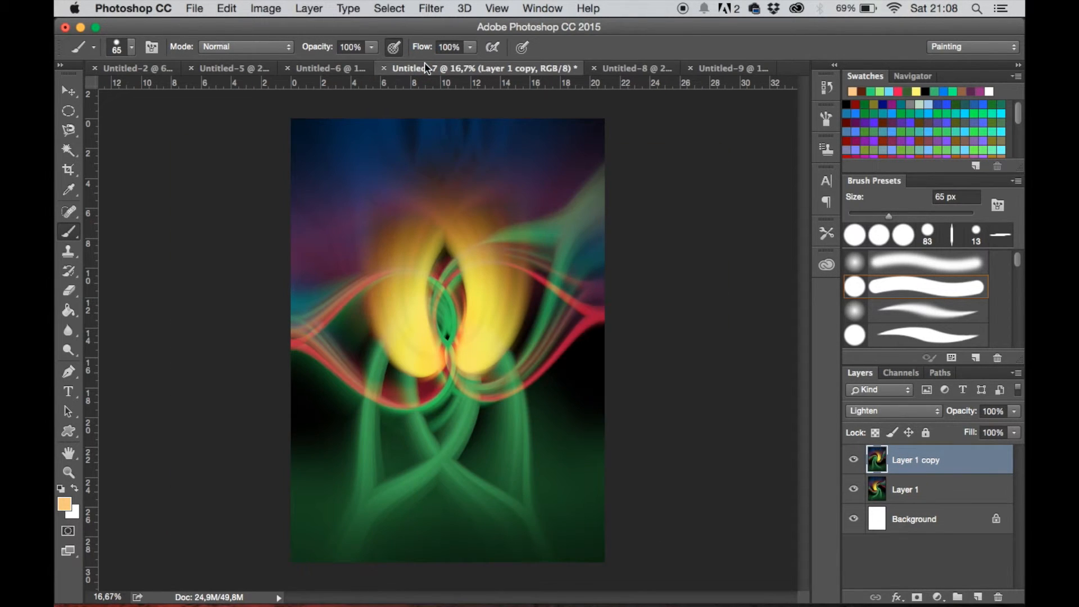
pyautogui.click(336, 68)
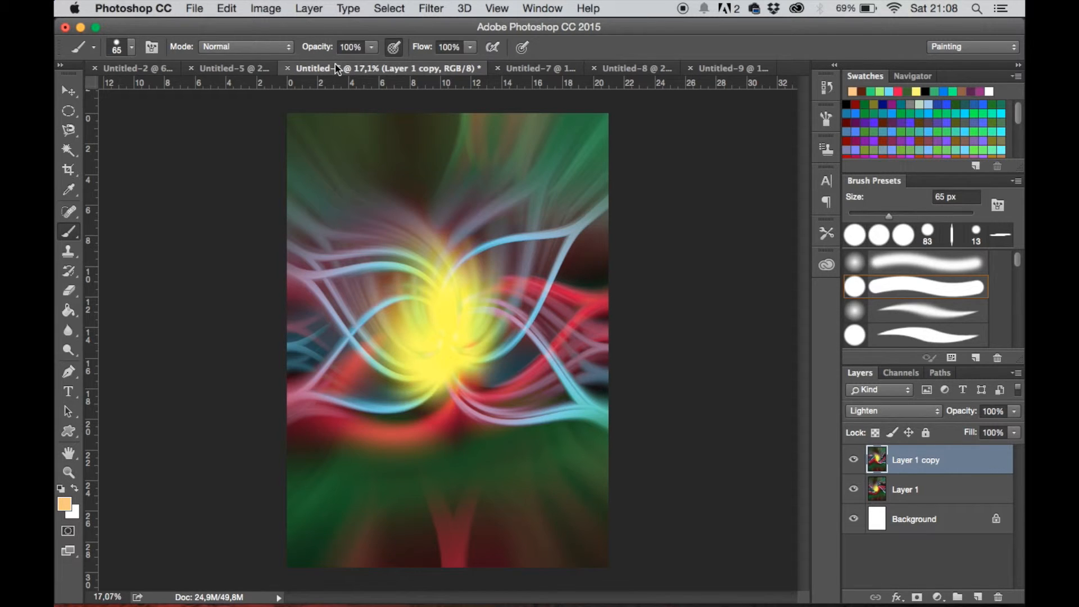
# In the Untitled-5 document, compare the original strokes with the twirled result by hiding and reshowing Layer 1 copy and Layer 1 copy 2.
pyautogui.click(229, 70)
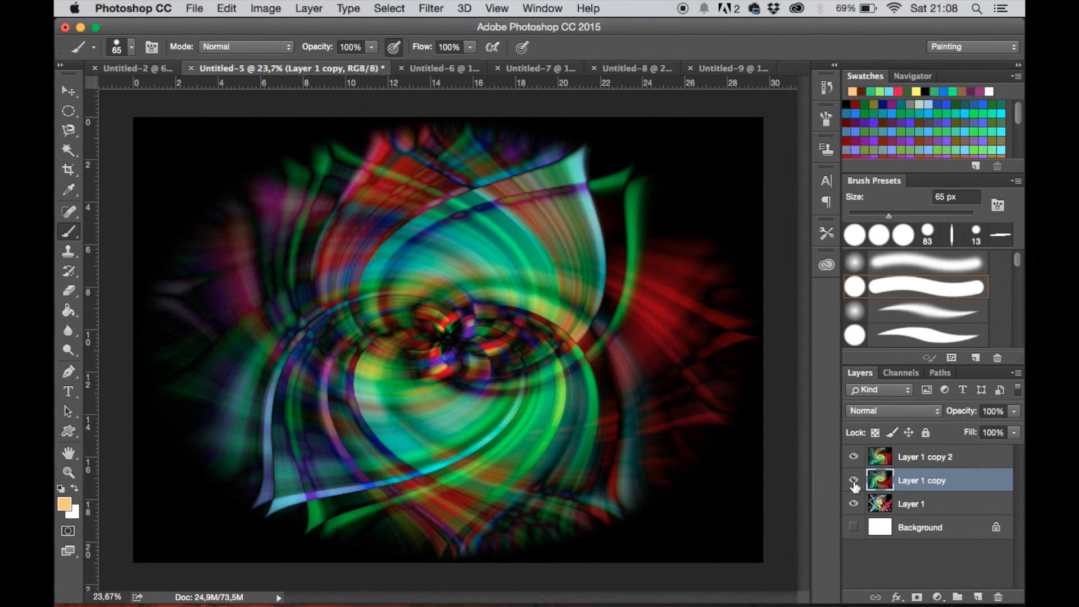
pyautogui.moveTo(853, 484); pyautogui.dragTo(853, 456)
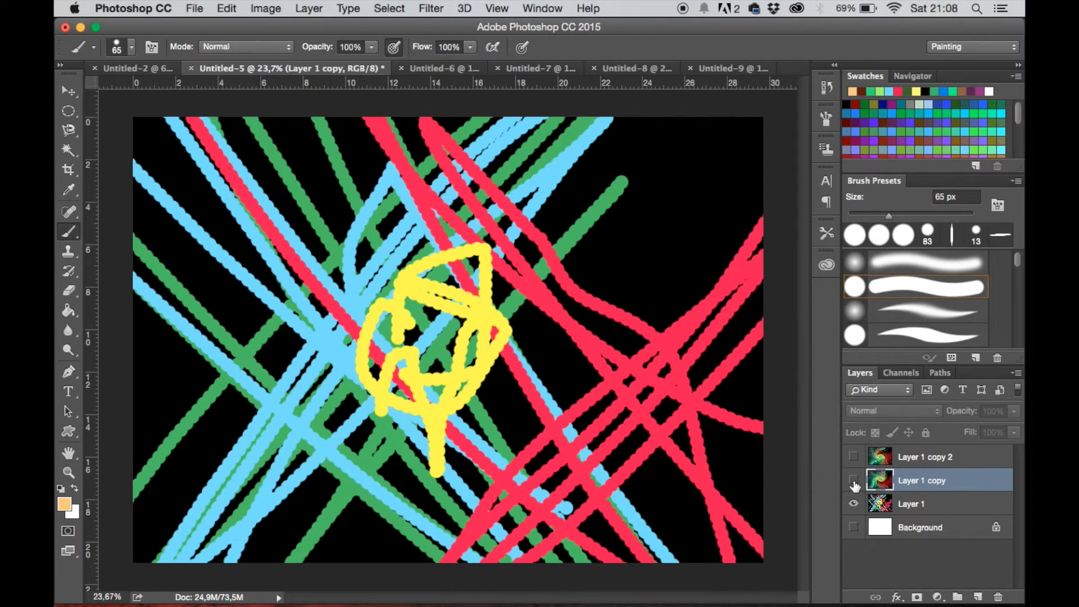
pyautogui.moveTo(854, 482); pyautogui.dragTo(855, 465)
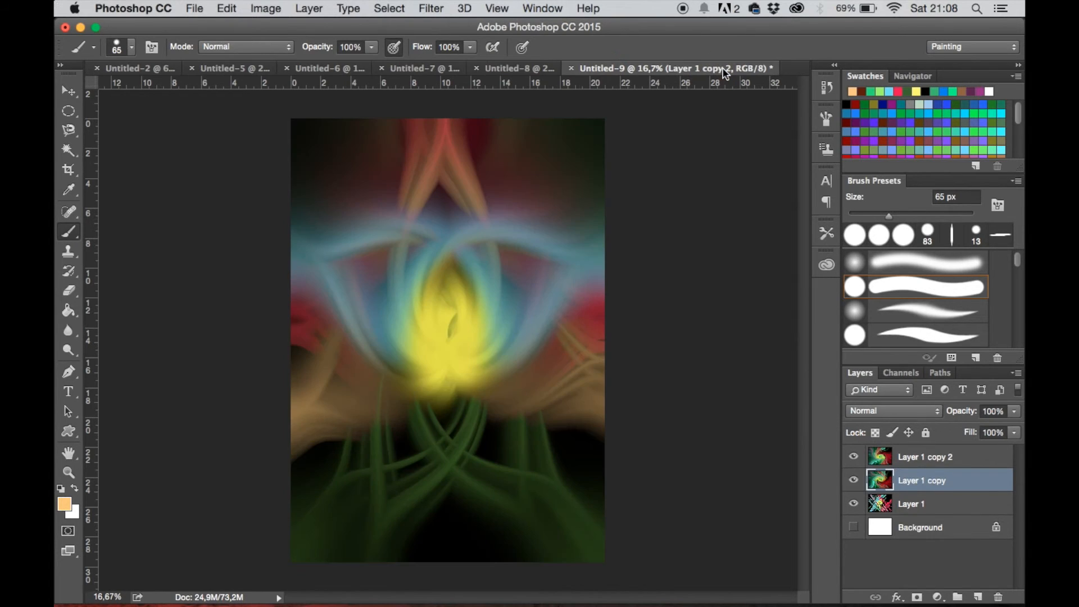
# Return to Untitled-9 and compare its painted strokes with the final effect by hiding and reshowing both twirled copies.
pyautogui.click(726, 70)
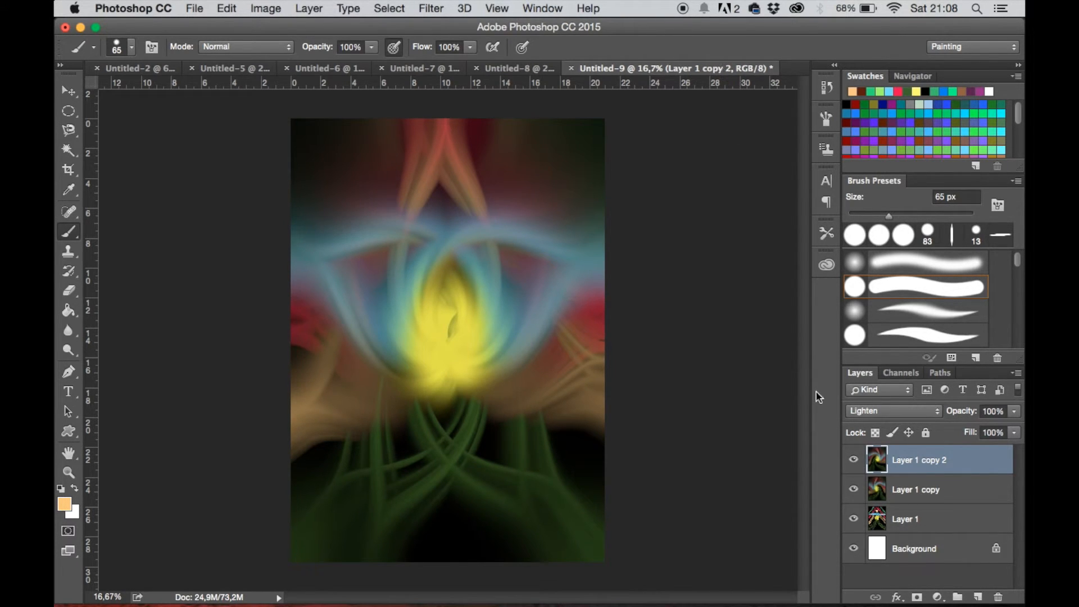
pyautogui.click(854, 489)
pyautogui.click(855, 461)
pyautogui.click(854, 490)
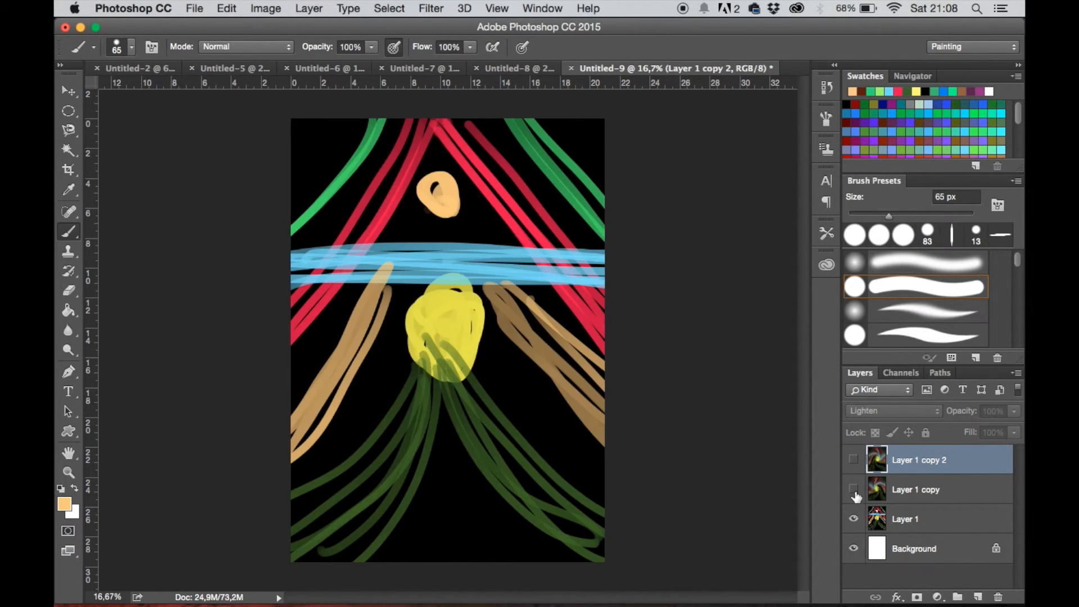
pyautogui.click(856, 460)
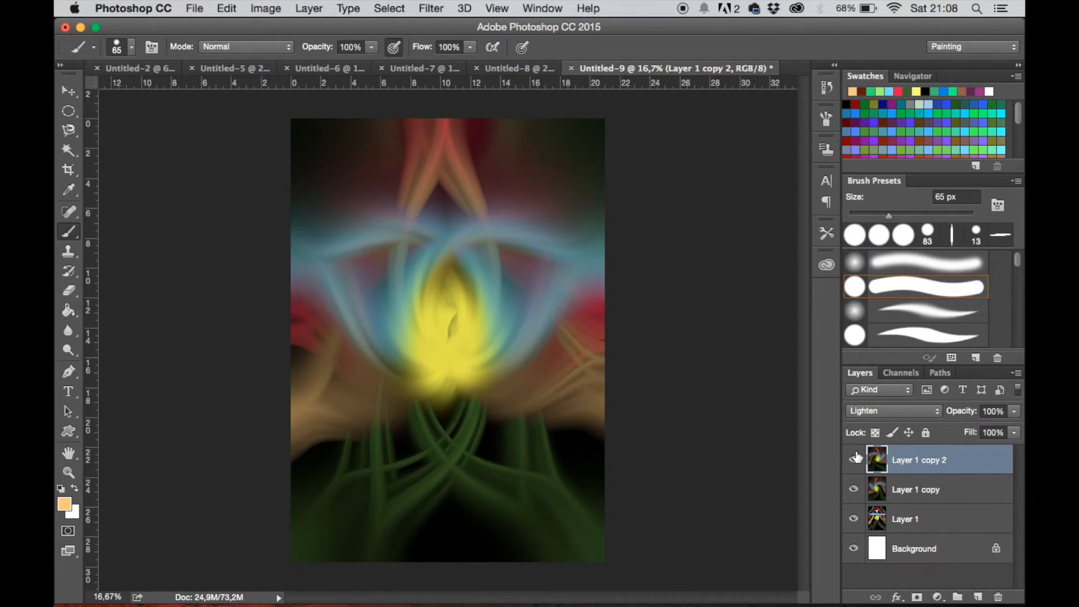